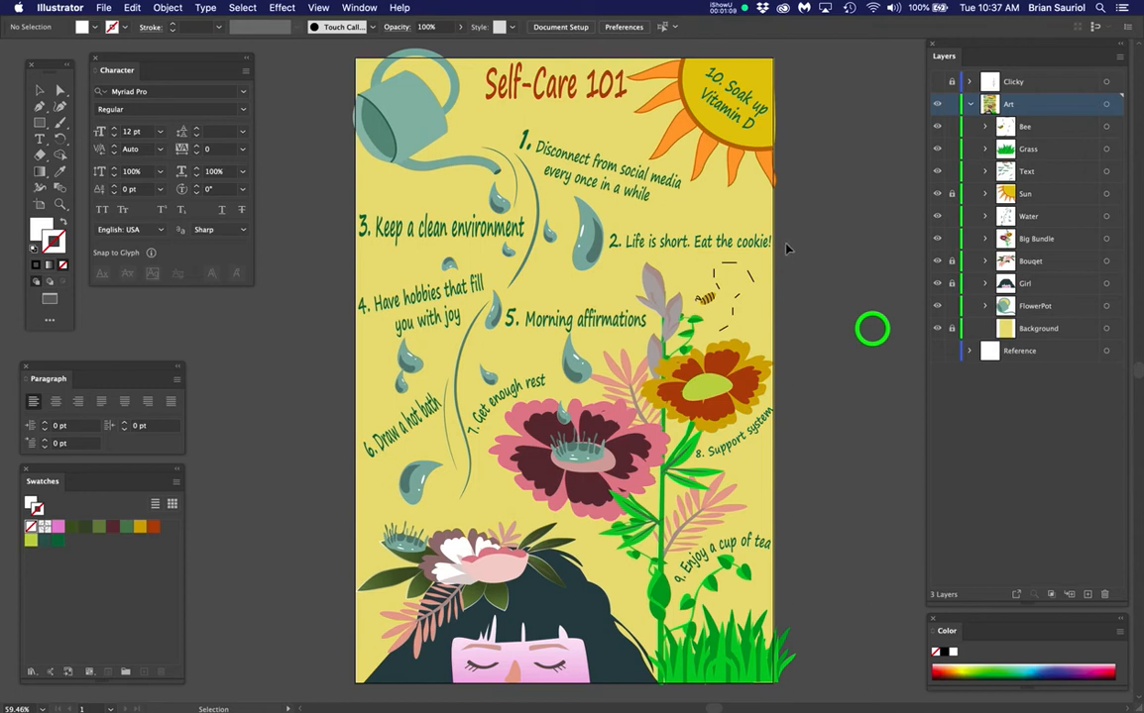
Step: Check what the Background, Girl and Bouqet layers contain by briefly hiding and showing each one
left_click_drag(973, 47, 878, 64)
left_click(841, 345)
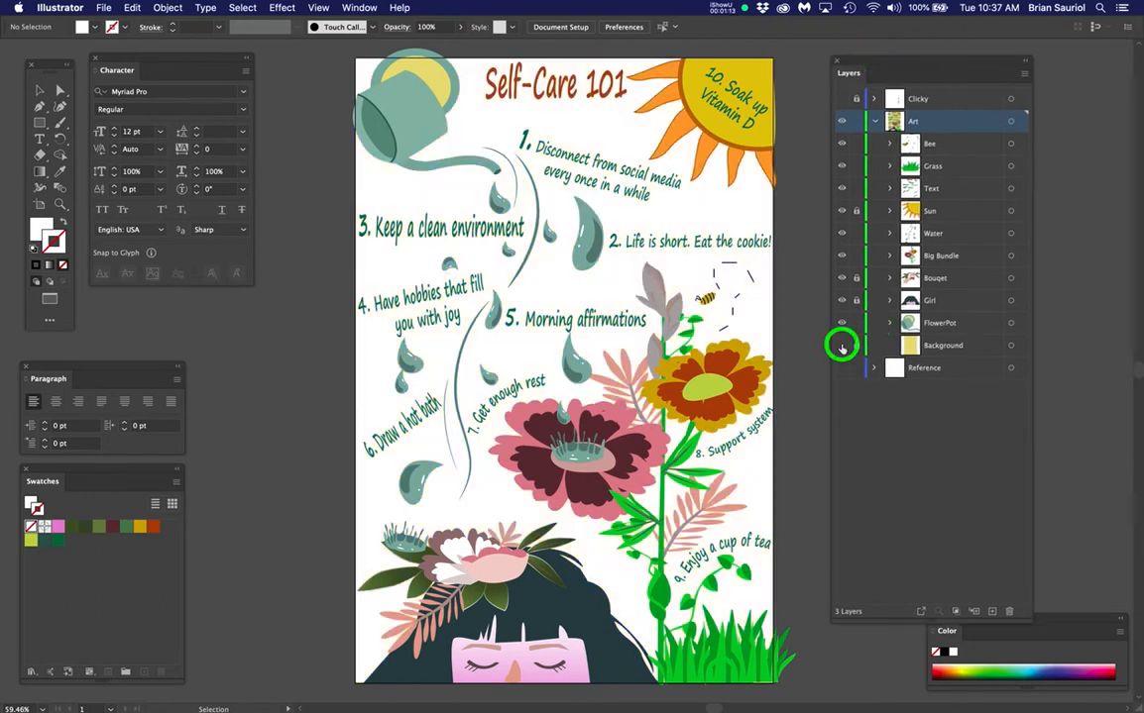
left_click(841, 345)
left_click(842, 300)
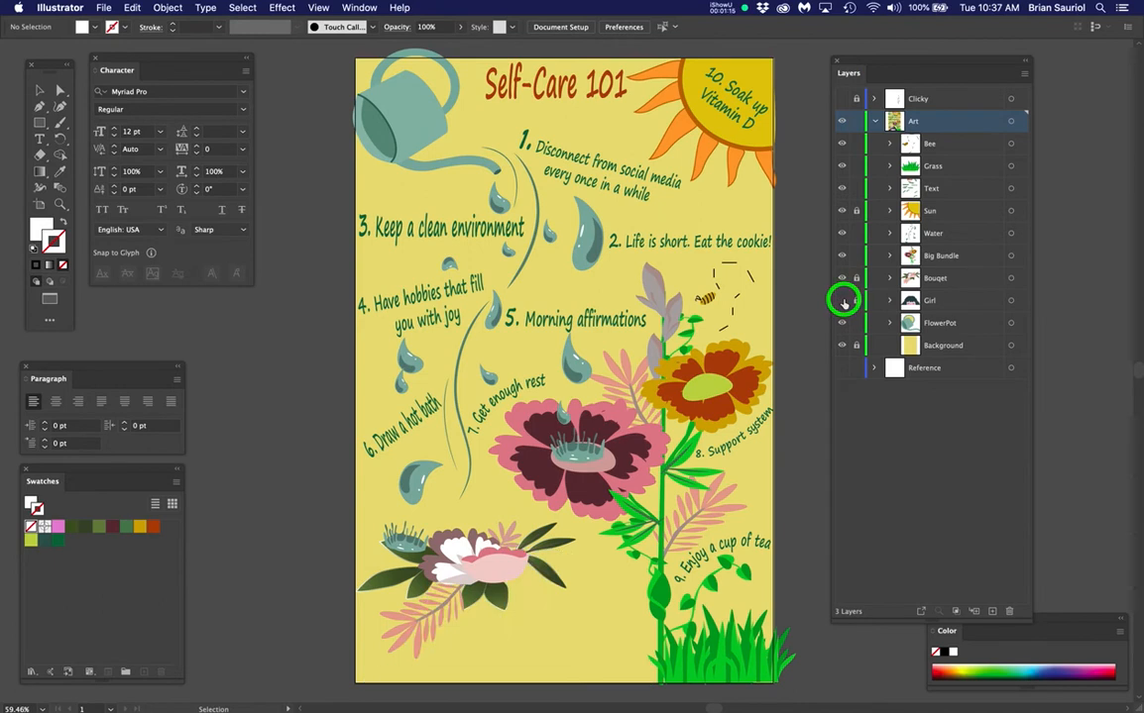
left_click(841, 300)
left_click(841, 277)
left_click(842, 278)
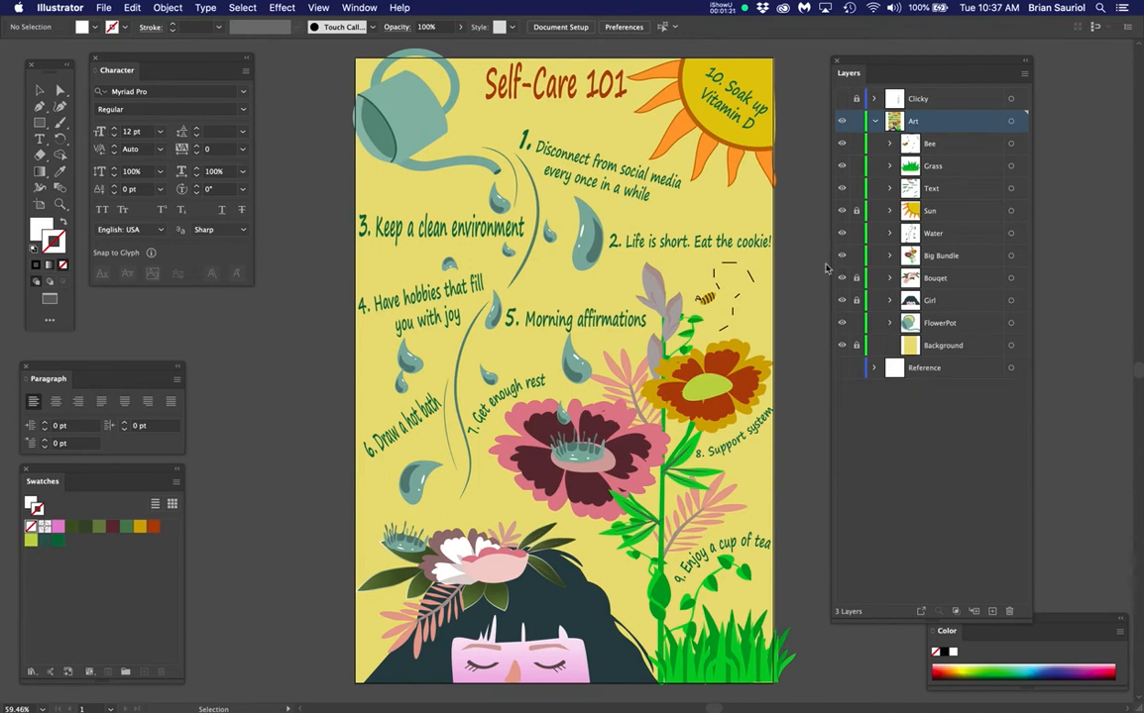
Step: Find which sublayer of Water holds the splash above the bouquet, checking by toggling the visibility of Splashes
left_click(407, 544)
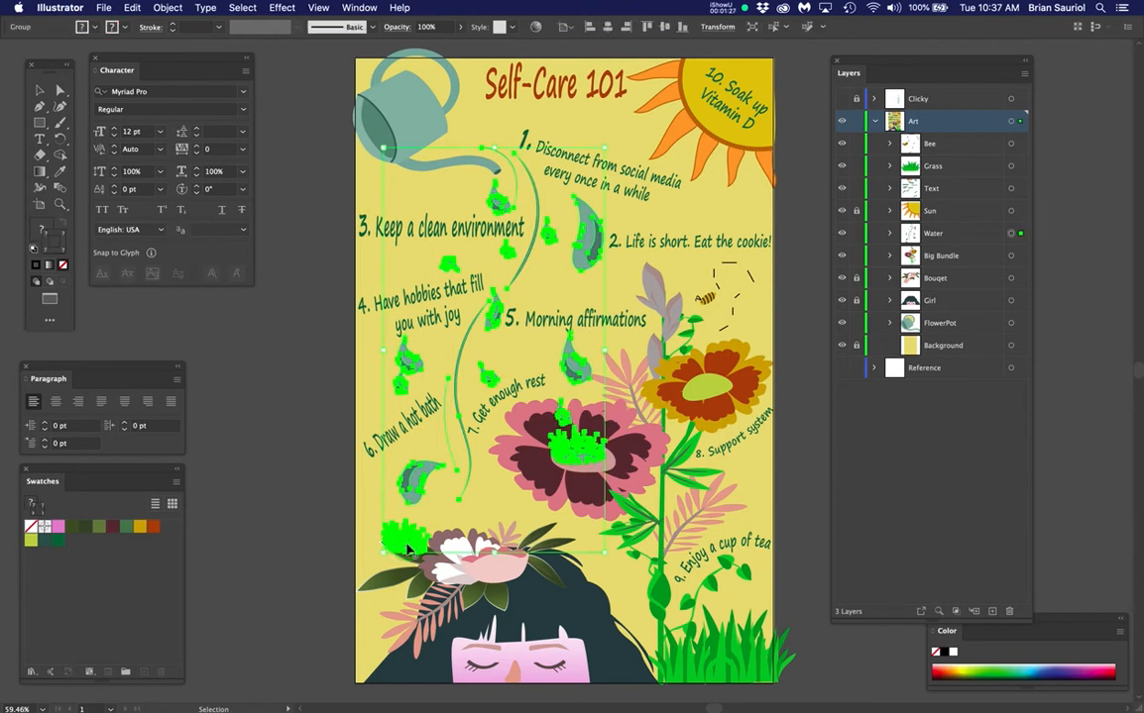
key("a")
left_click(303, 507)
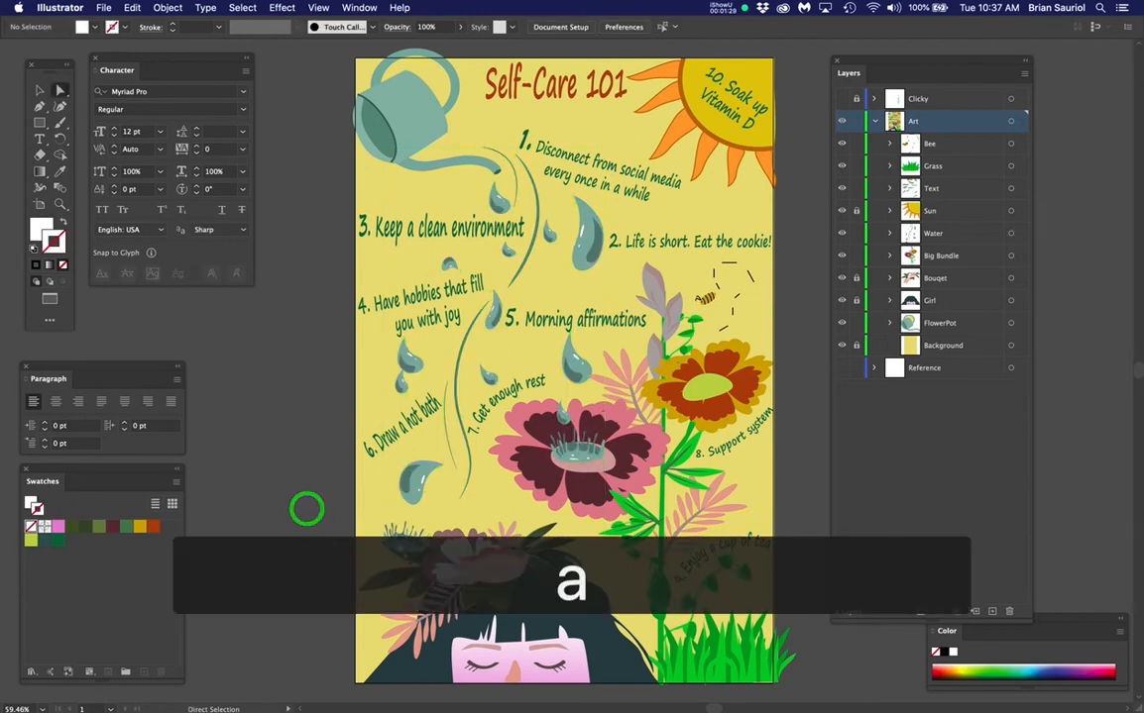
left_click(408, 543, "alt")
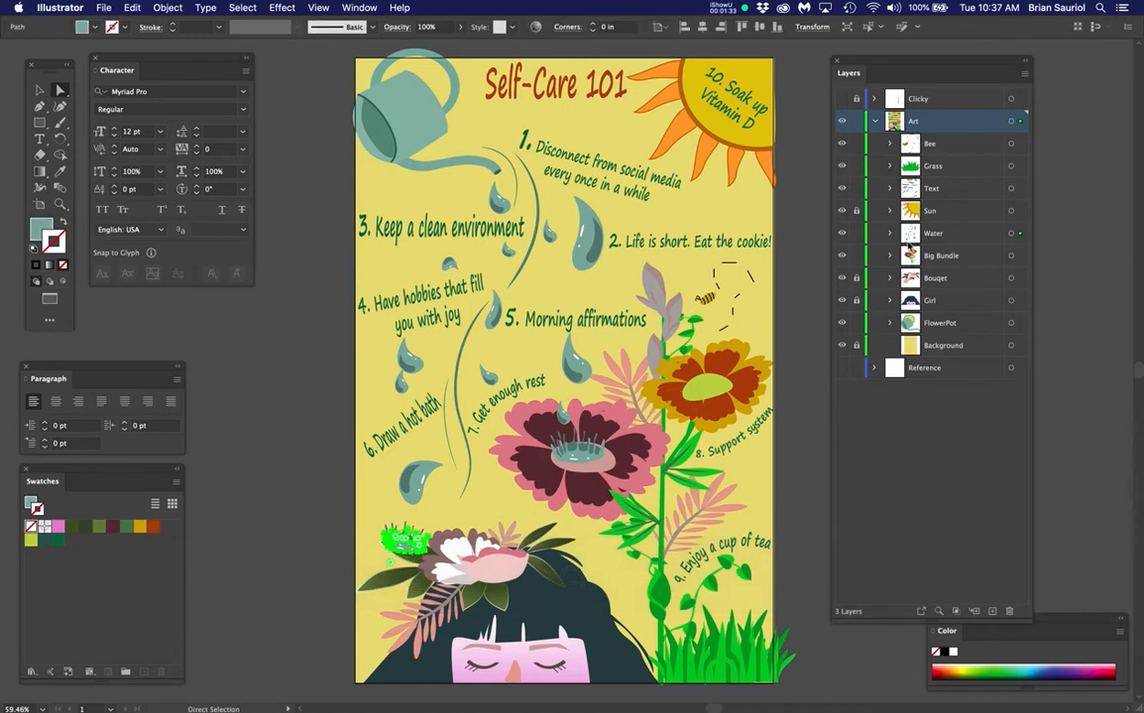
left_click(888, 235)
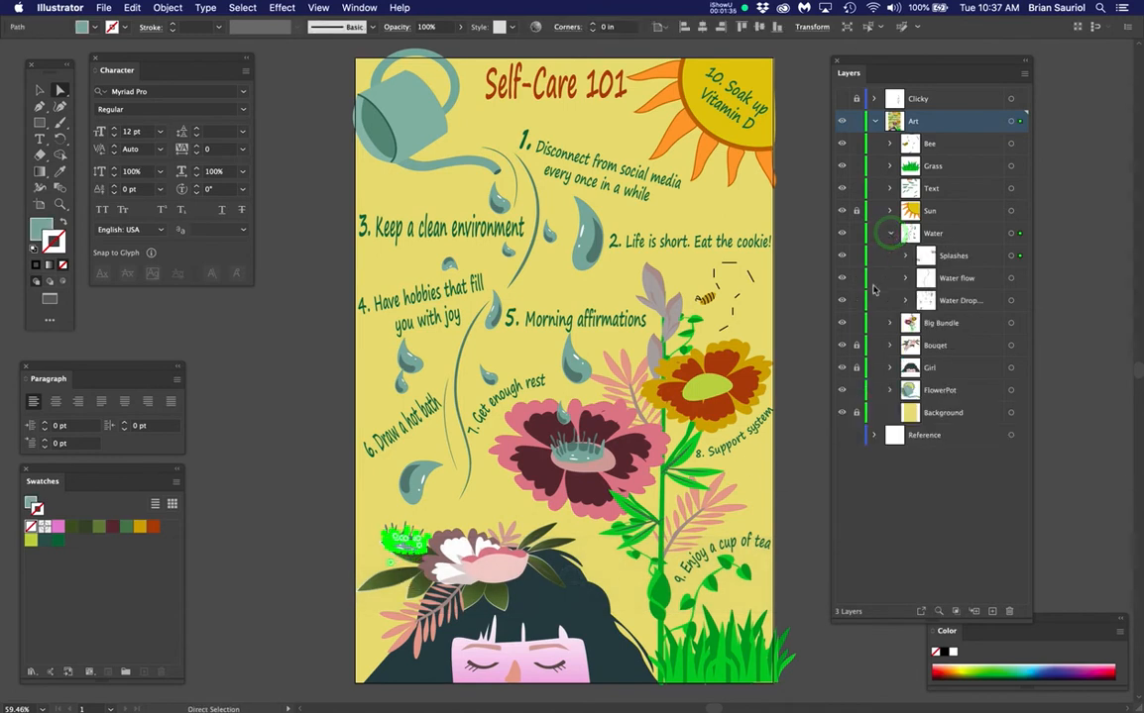
left_click(842, 255)
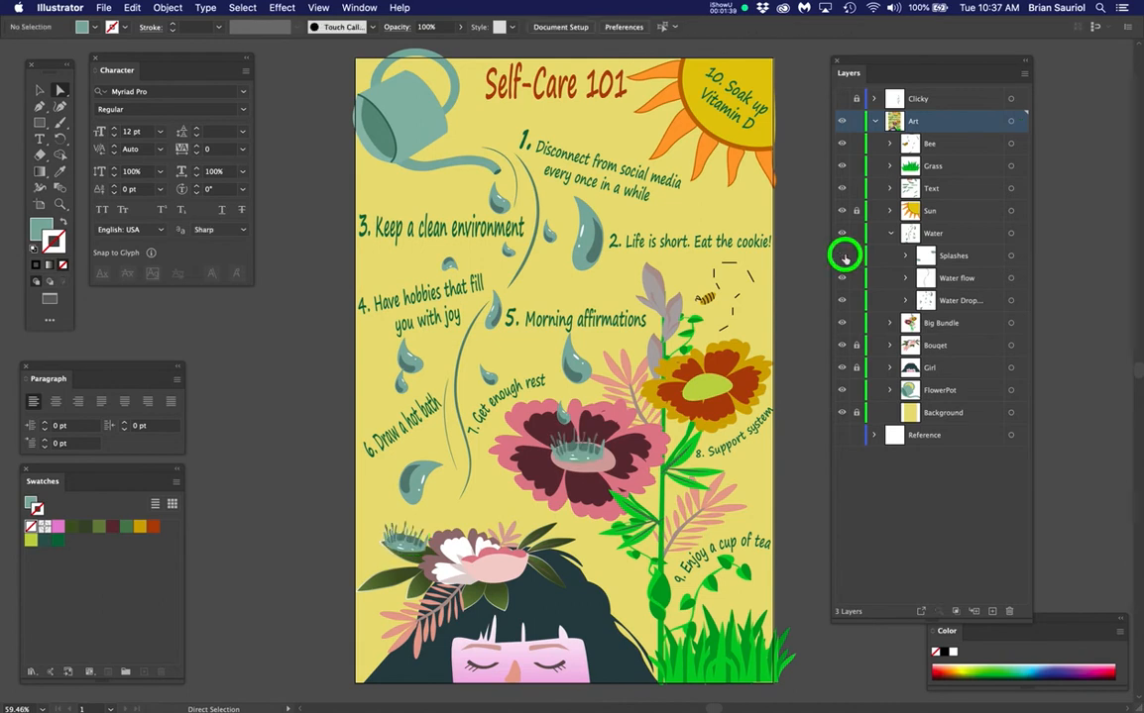
left_click(843, 256)
left_click(843, 255)
Step: Group the loose shapes of the splash above the bouquet within the Splashes sublayer and lock that group
left_click(904, 255)
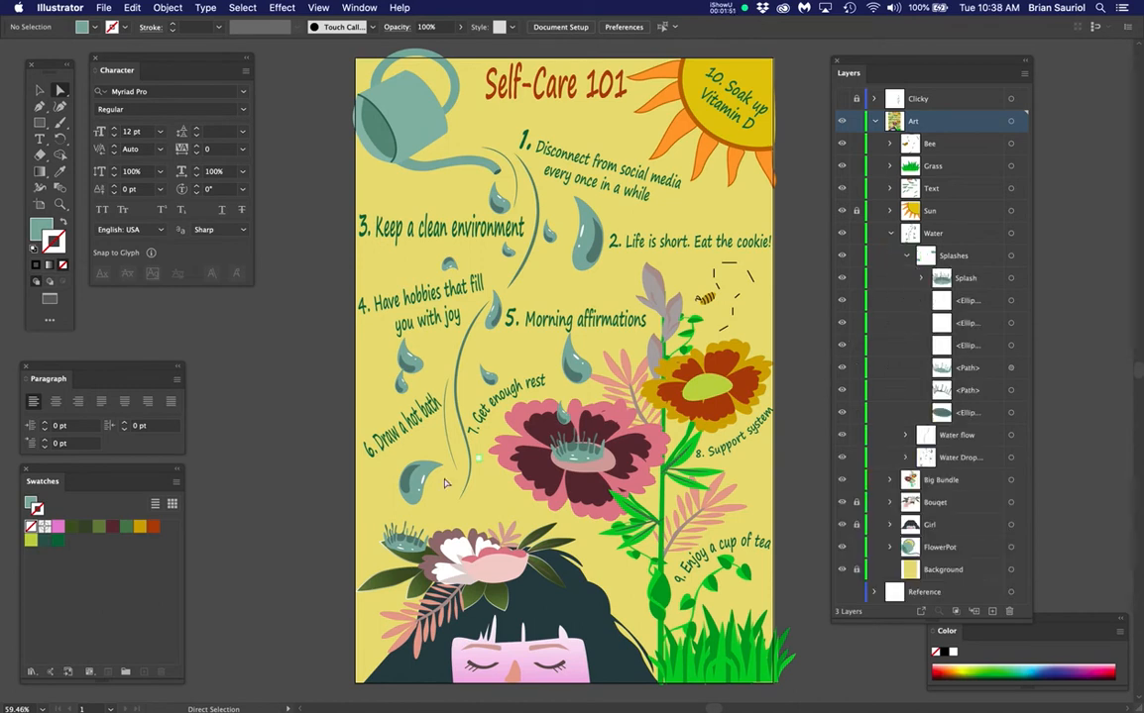
scroll(399, 543, "up", 1)
scroll(399, 543, "up", 8)
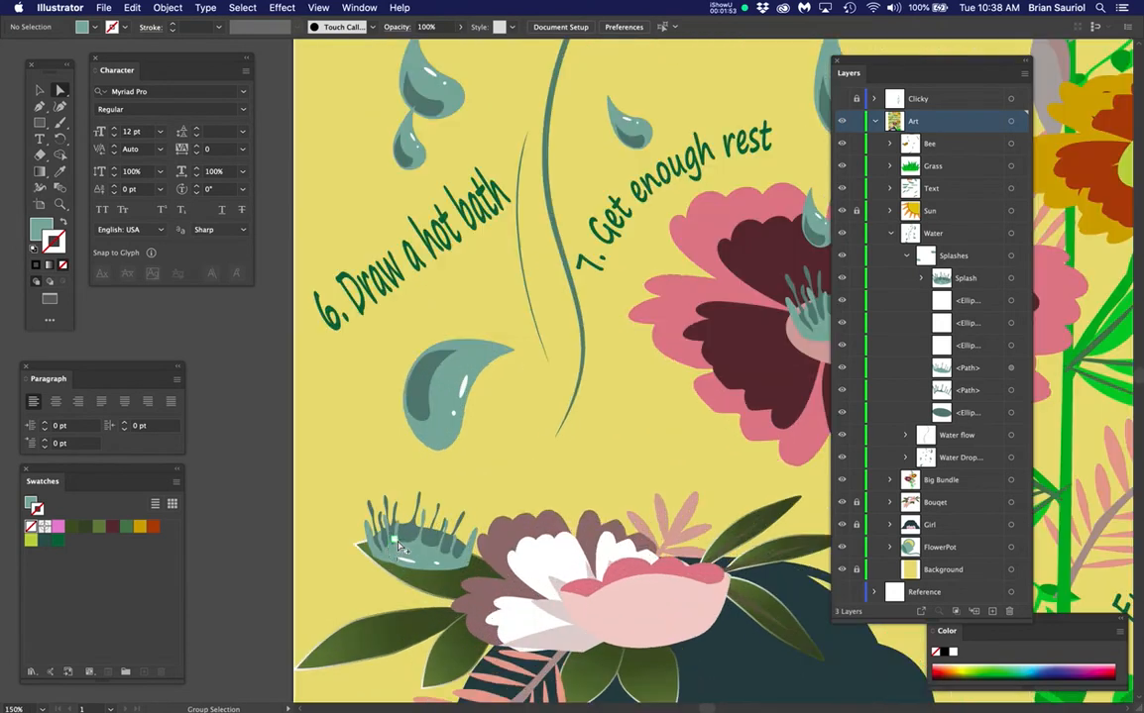
left_click(371, 562)
left_click_drag(341, 481, 485, 585)
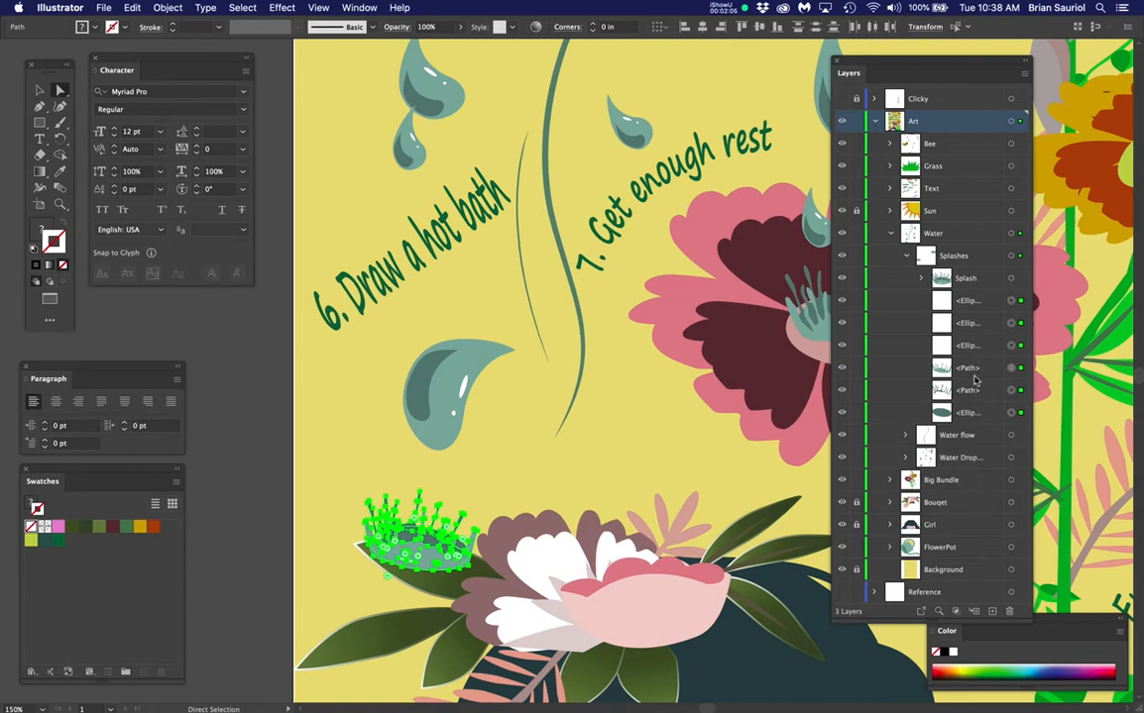
key("super+g")
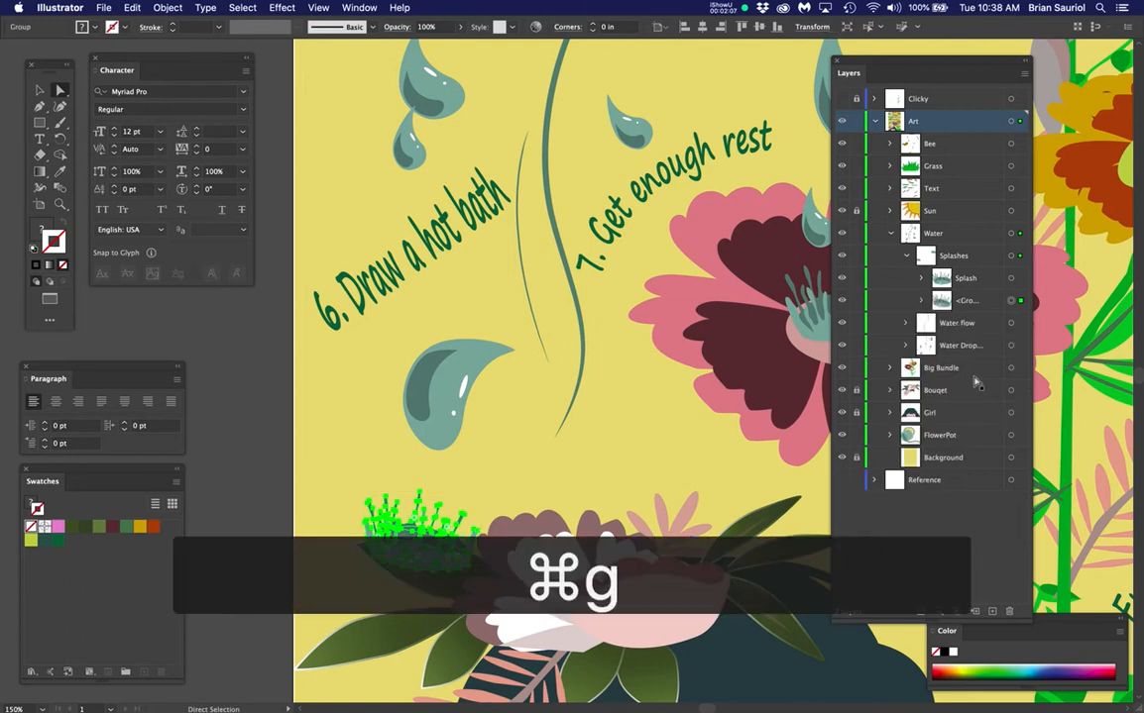
left_click(842, 300)
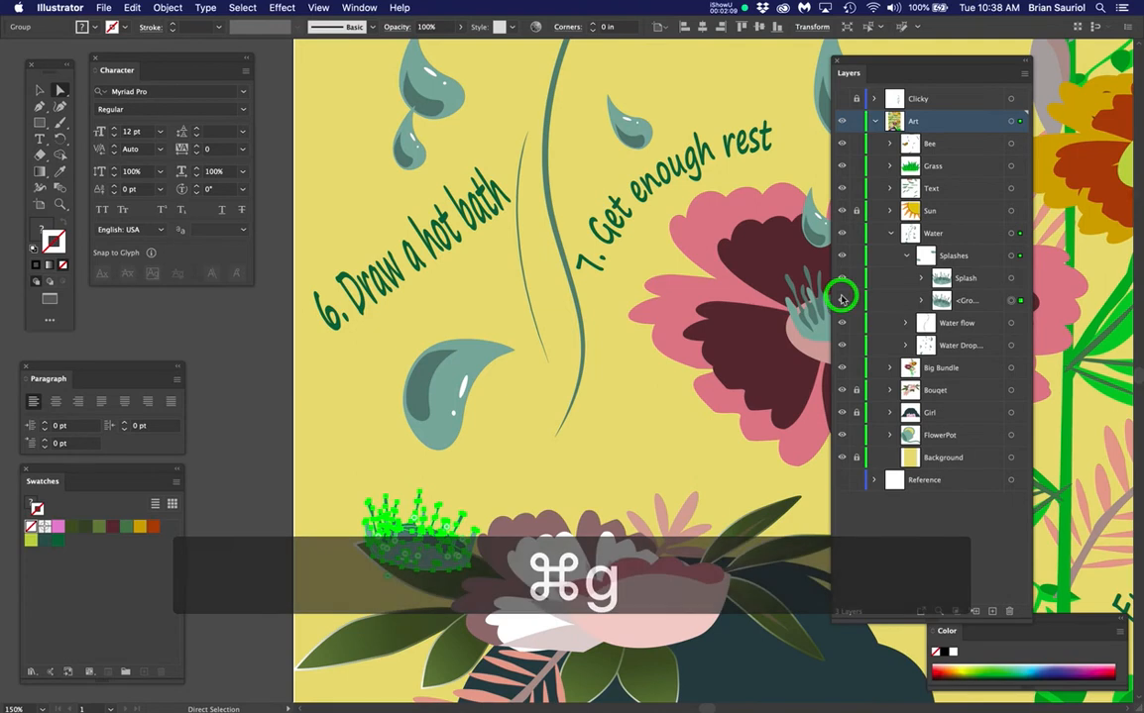
left_click(856, 300)
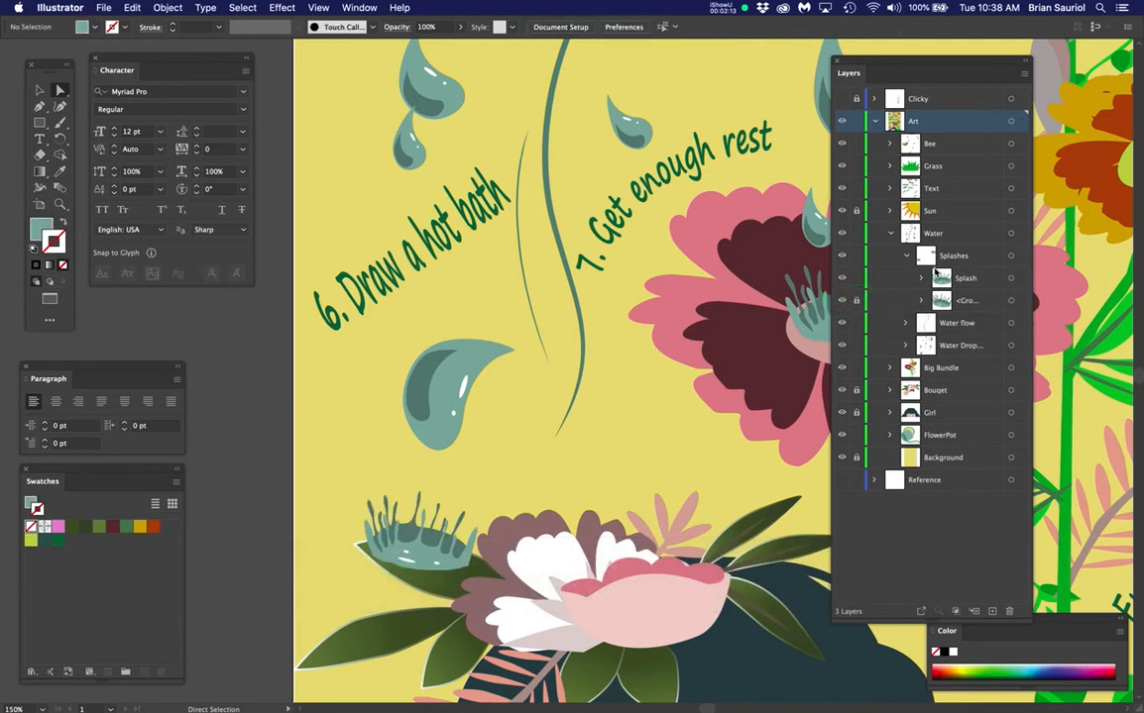
scroll(480, 287, "down", 5)
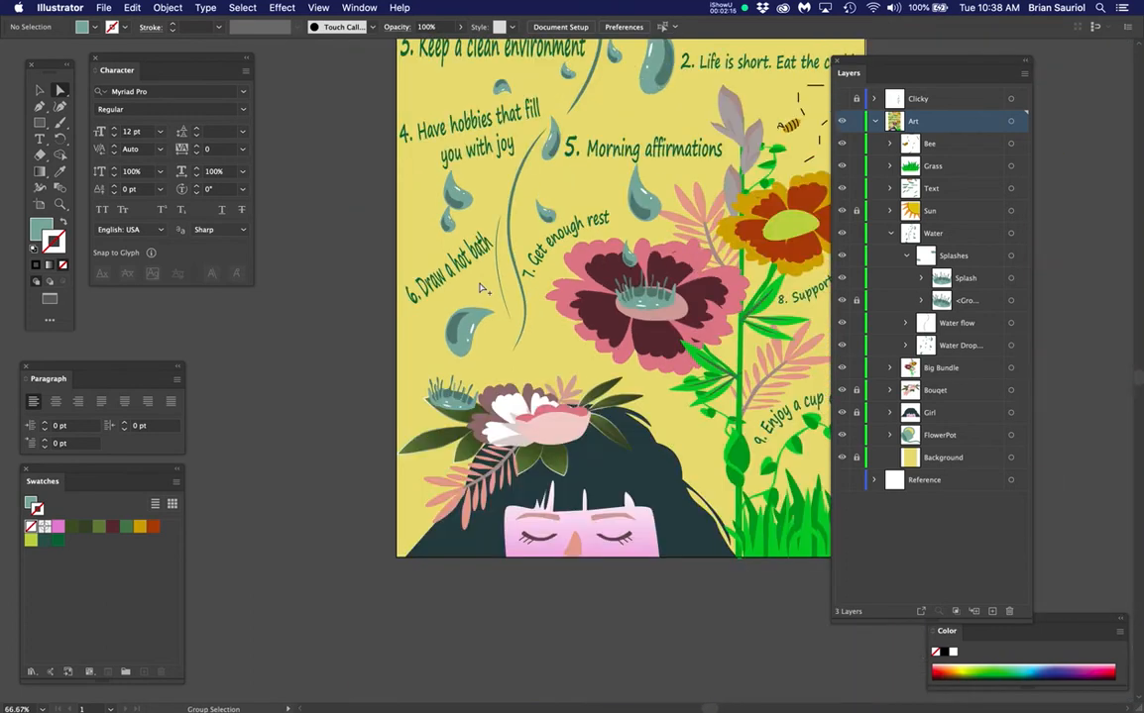
left_click_drag(465, 223, 417, 429)
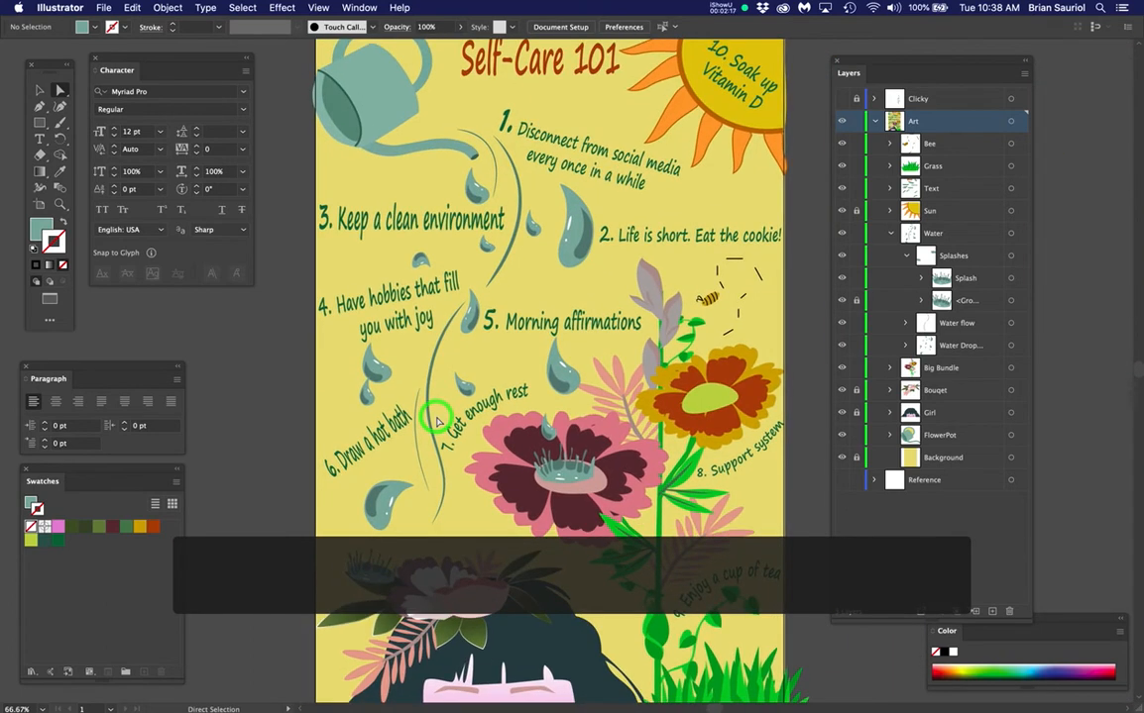
scroll(437, 421, "down", 1)
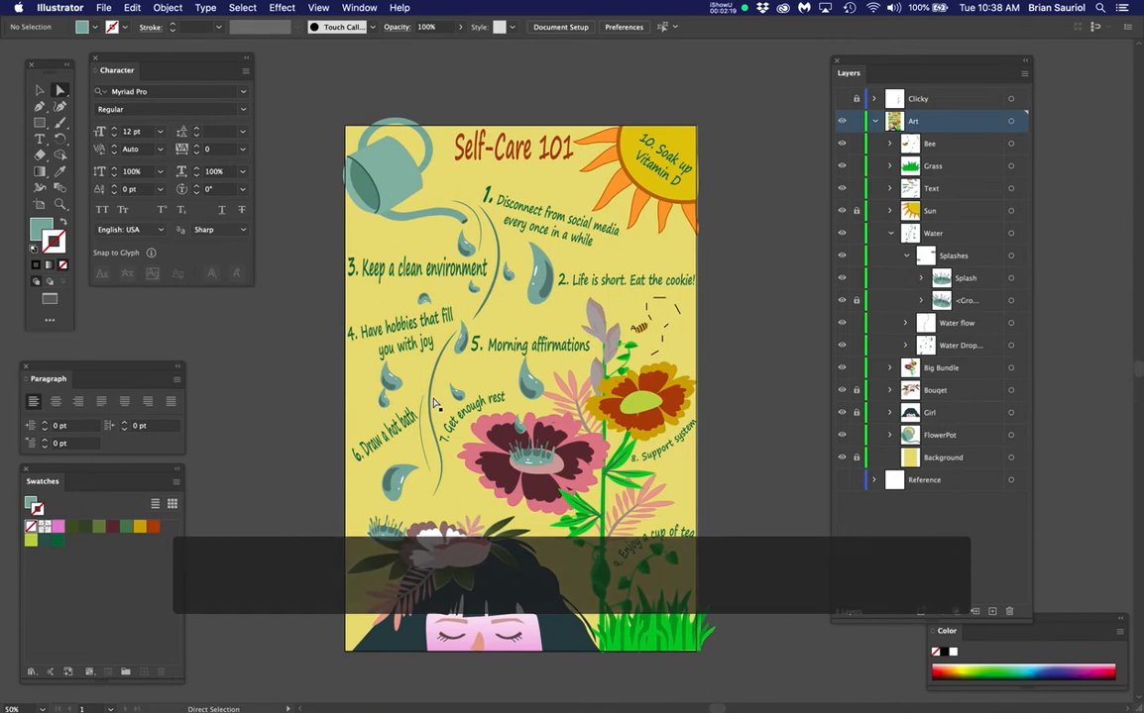
key("v")
key("super+space")
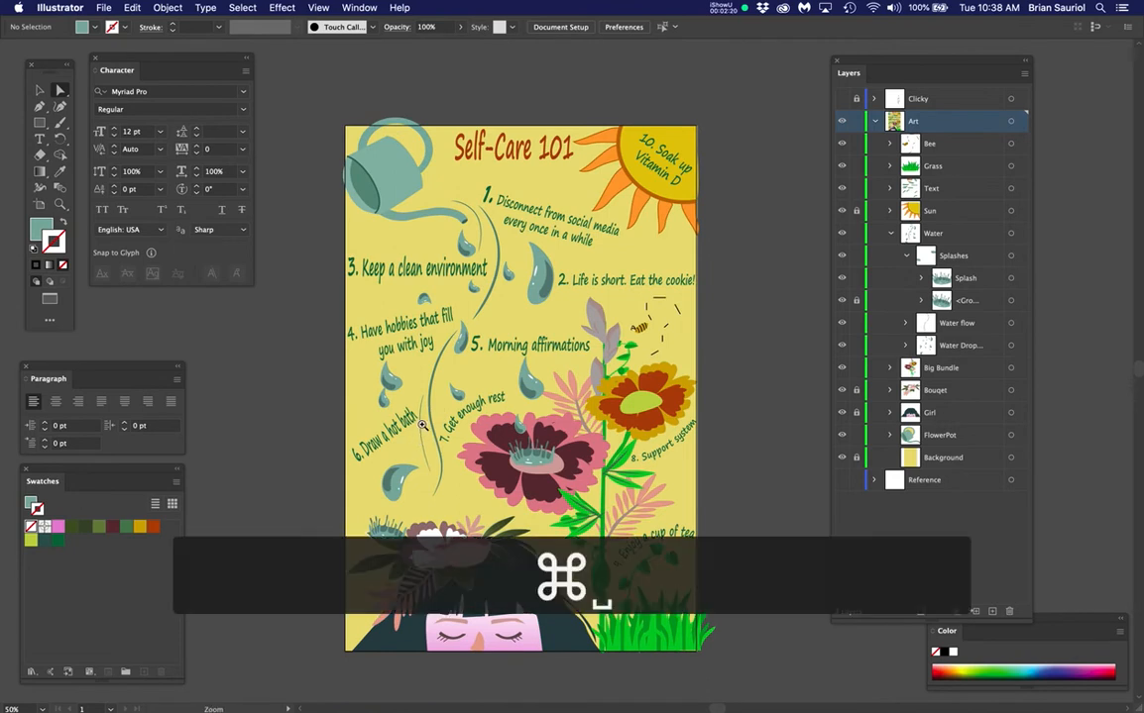
left_click(470, 383)
left_click_drag(470, 383, 535, 408)
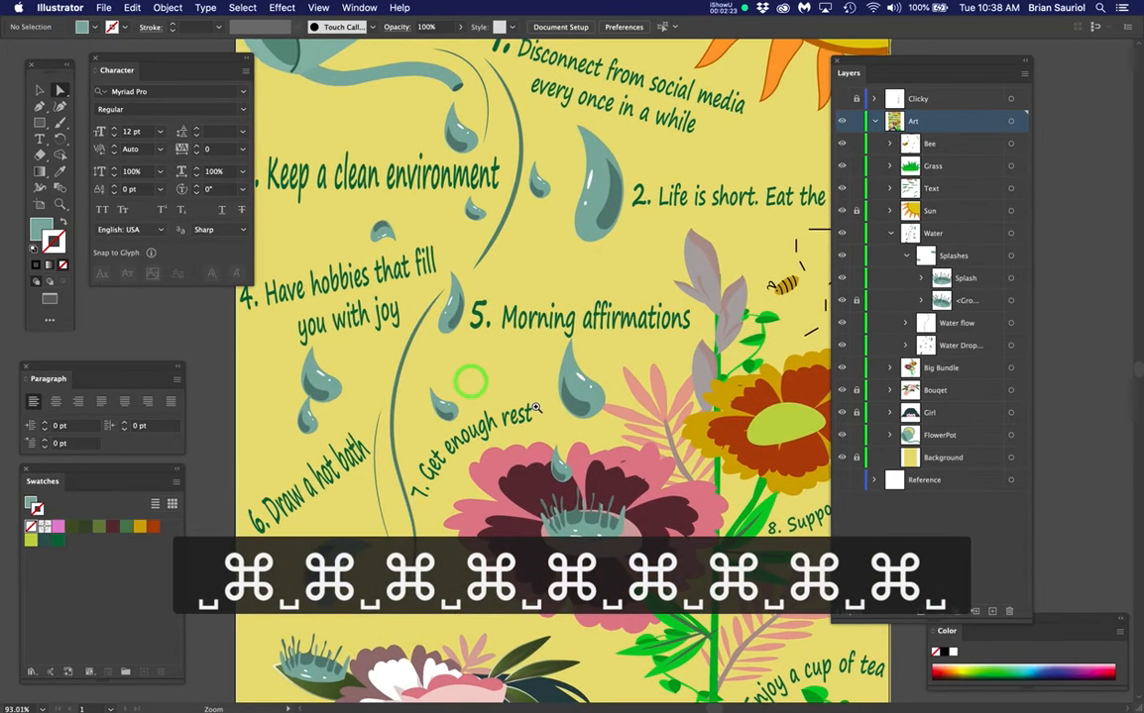
left_click(535, 408, "alt+super")
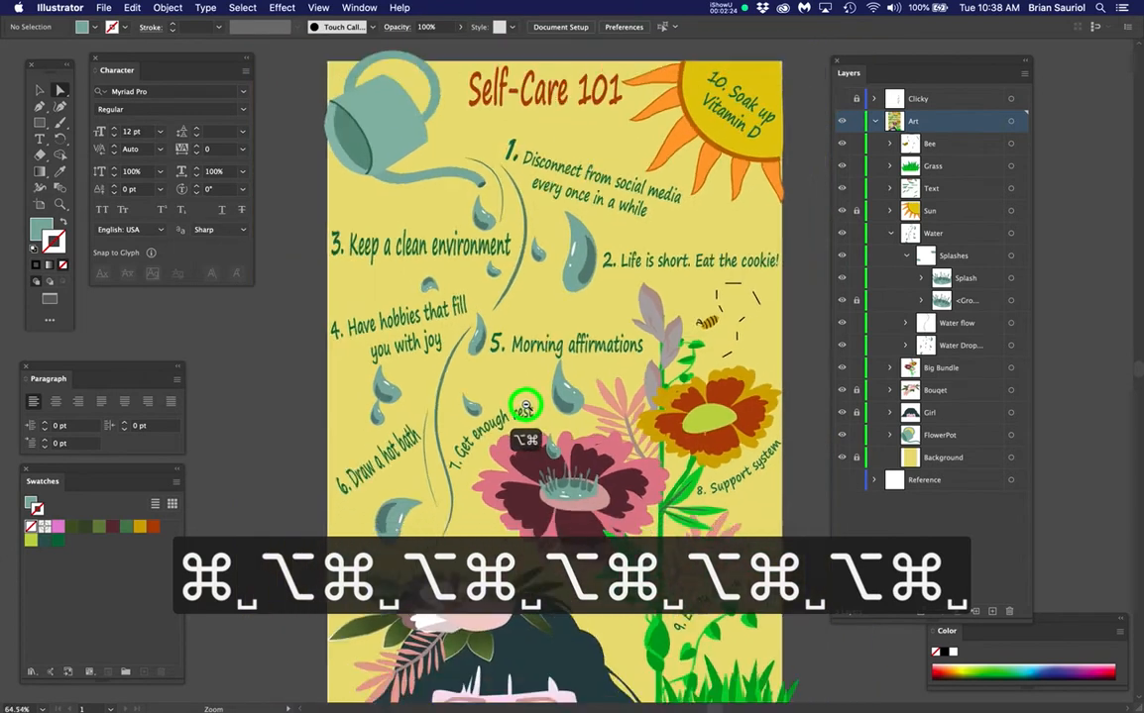
left_click_drag(533, 409, 503, 408)
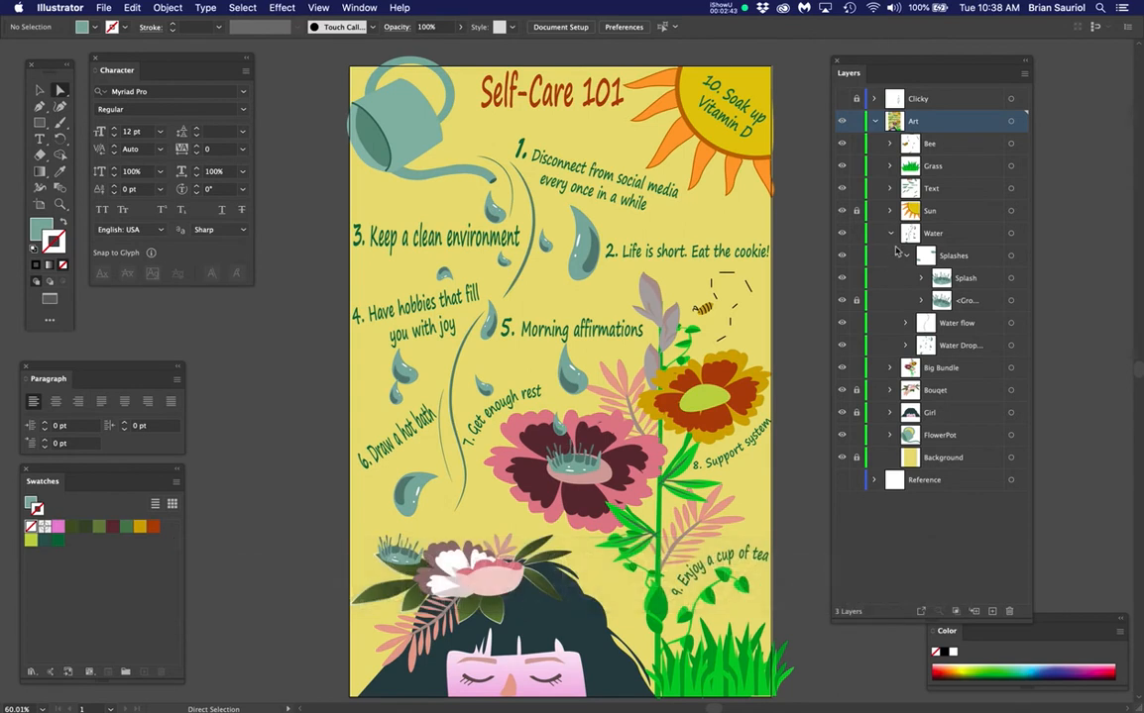
Step: Check the contents of the Sun, Text, Grass, Bee and Big Bundle layers by briefly hiding and showing each one
left_click(843, 211)
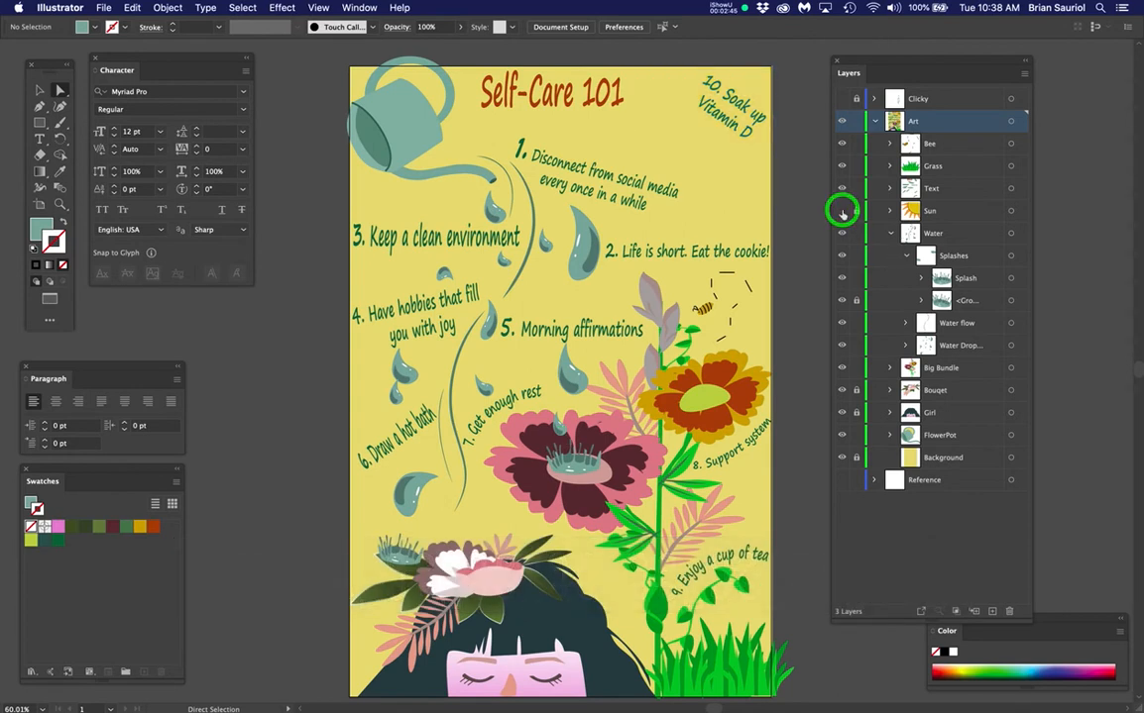
left_click(842, 211)
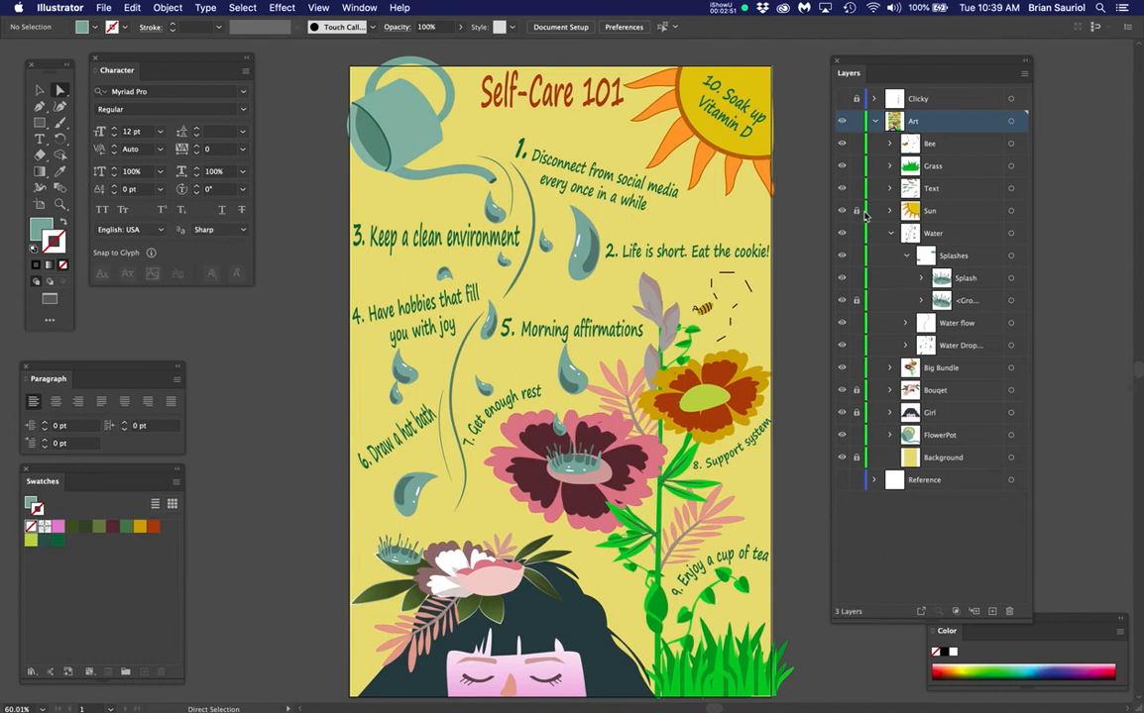
left_click(843, 188)
left_click(842, 189)
left_click(842, 166)
left_click(841, 165)
left_click(841, 144)
left_click(841, 144)
left_click(843, 369)
left_click(842, 369)
Step: Narrow all unlocked artwork in the Art layer symmetrically about its centre to about 8.03 in wide using Free Transform
left_click(1013, 121)
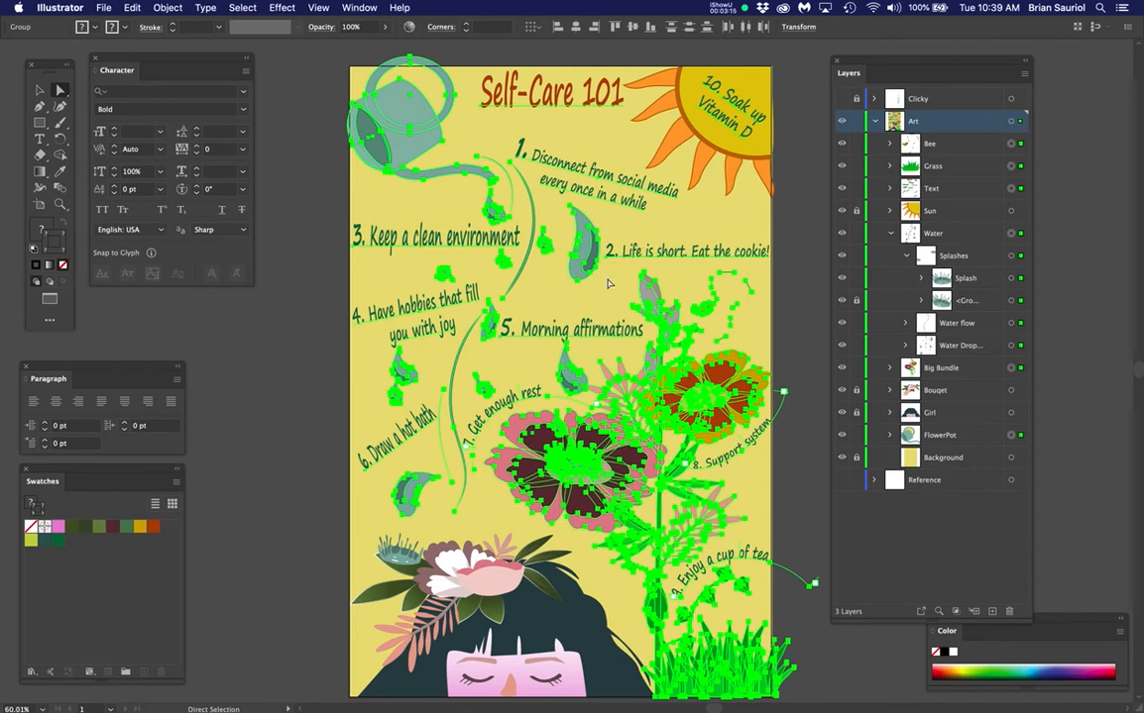
key("e")
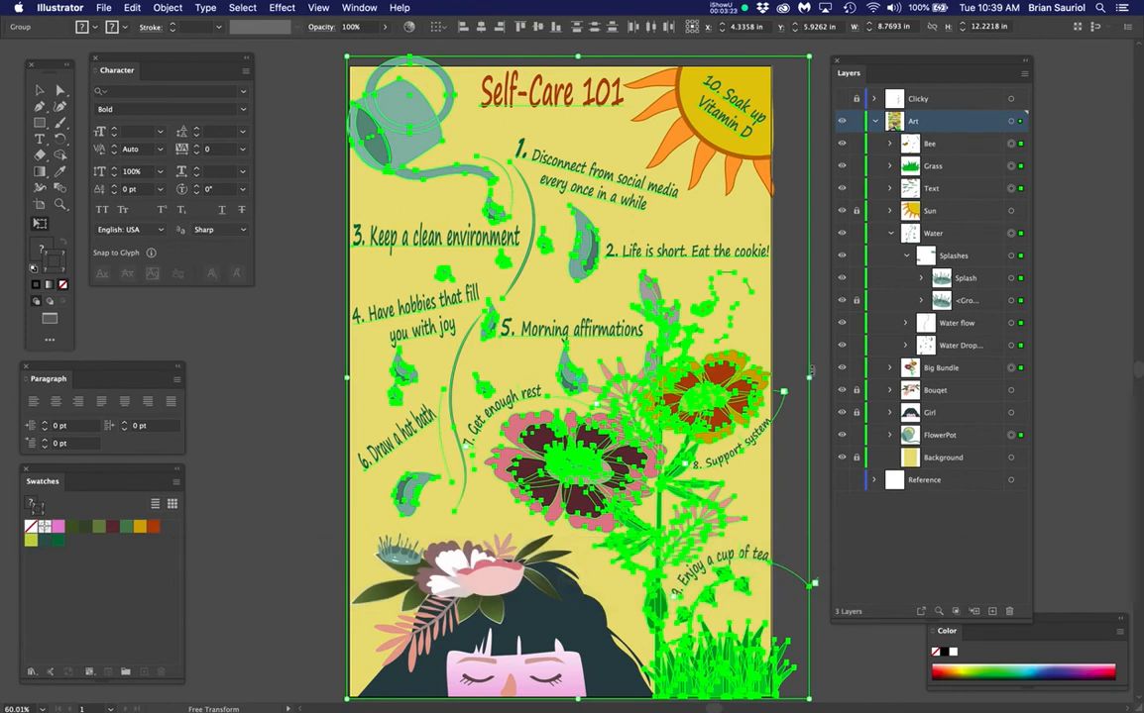
left_click(809, 378, "alt")
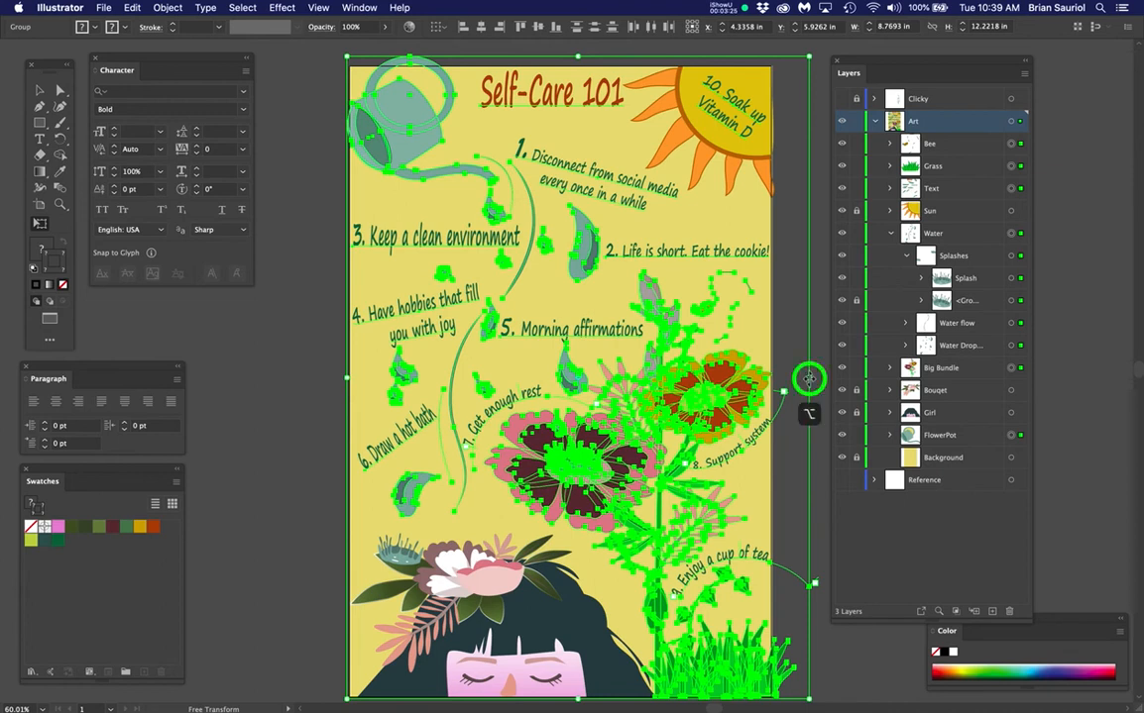
left_click_drag(808, 378, 789, 377)
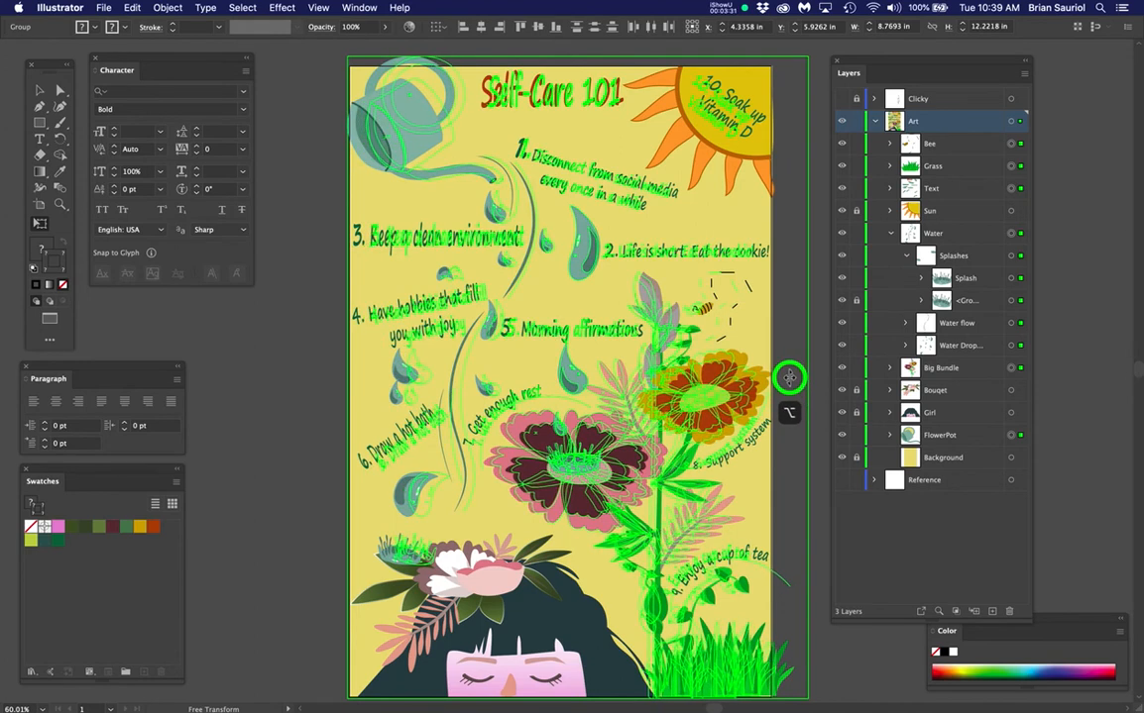
left_click_drag(789, 376, 789, 377)
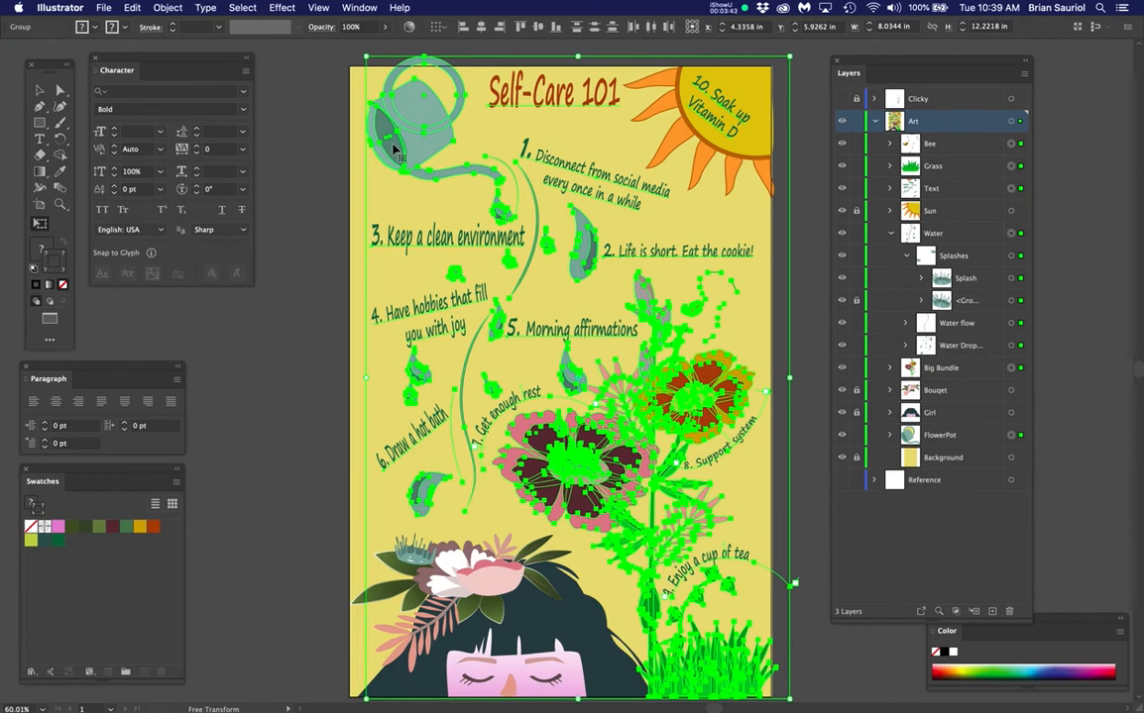
left_click(294, 218)
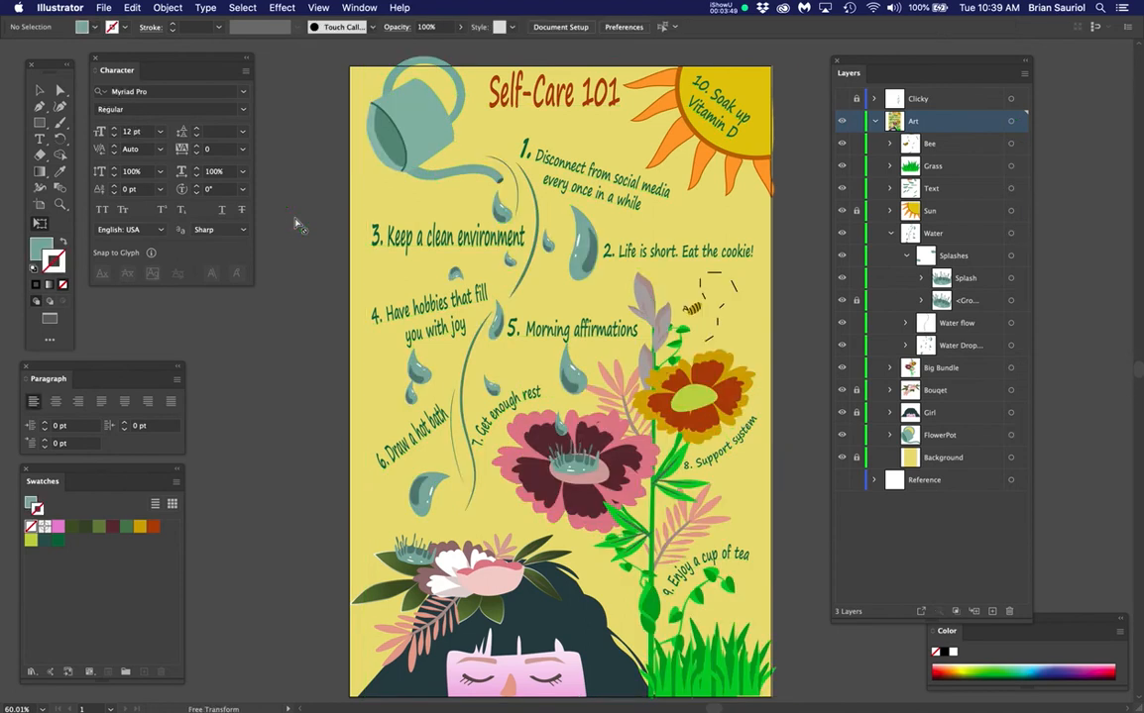
Step: Shift the "10. Soak up Vitamin D" text slightly to the right so it sits better inside the sun
left_click(729, 107)
left_click(841, 188)
left_click(841, 188)
key("a")
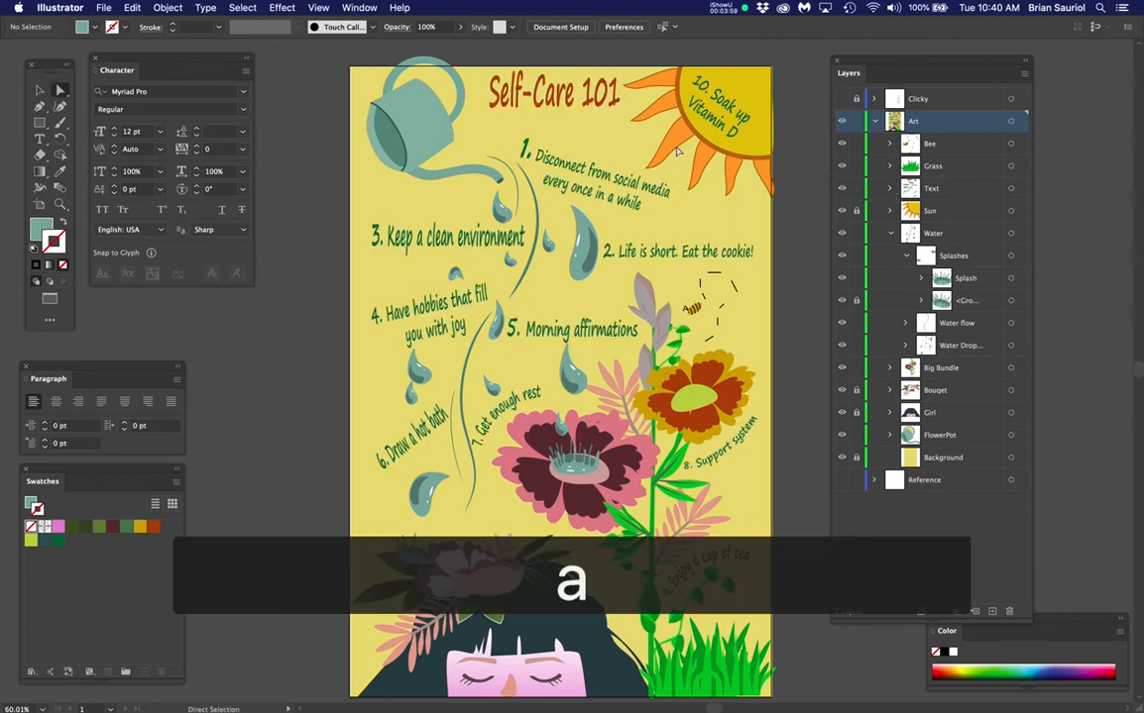
left_click(694, 121)
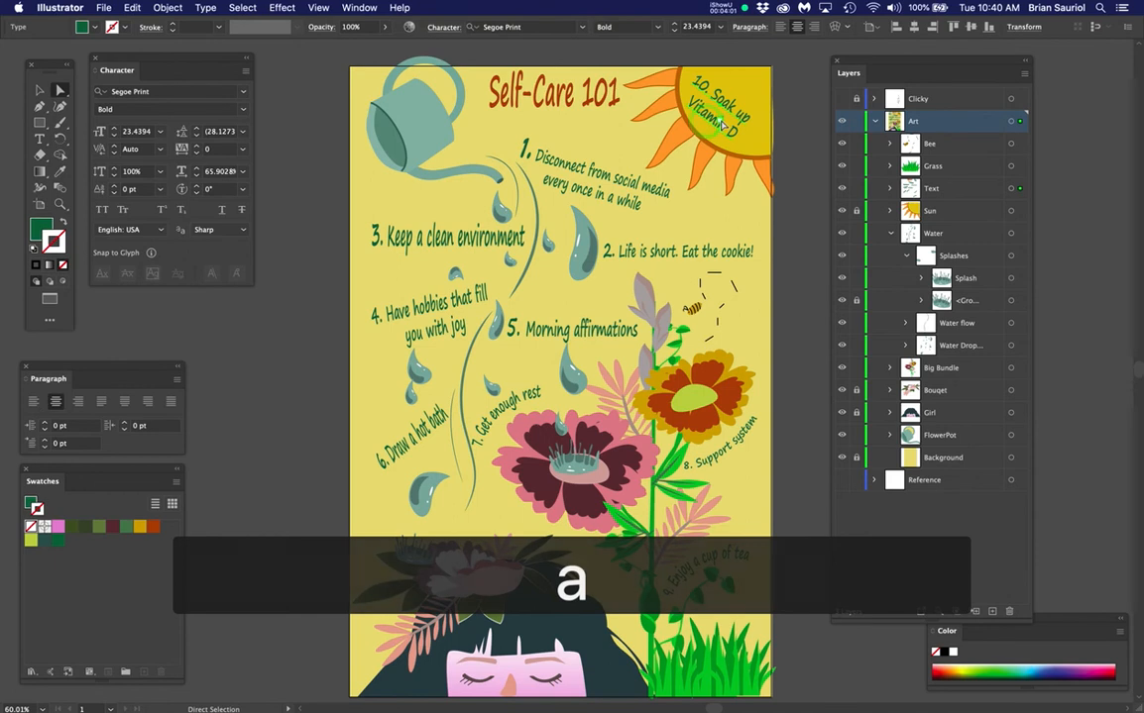
scroll(718, 111, "up", 2)
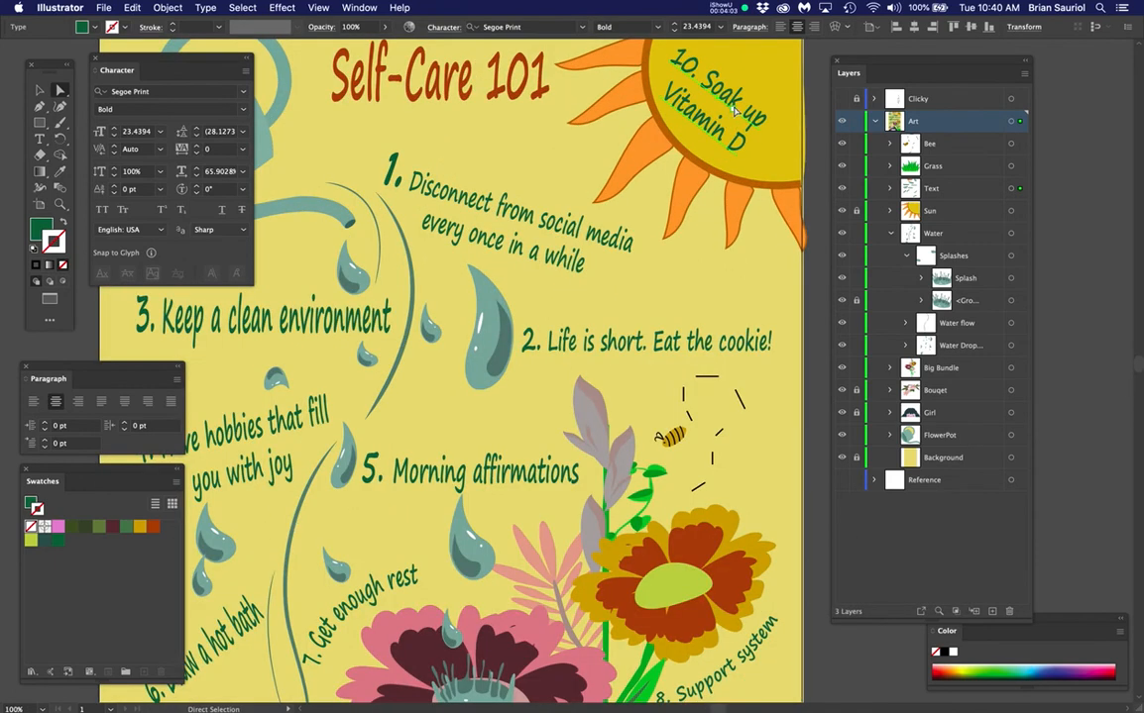
left_click_drag(708, 141, 721, 141)
key("super+0")
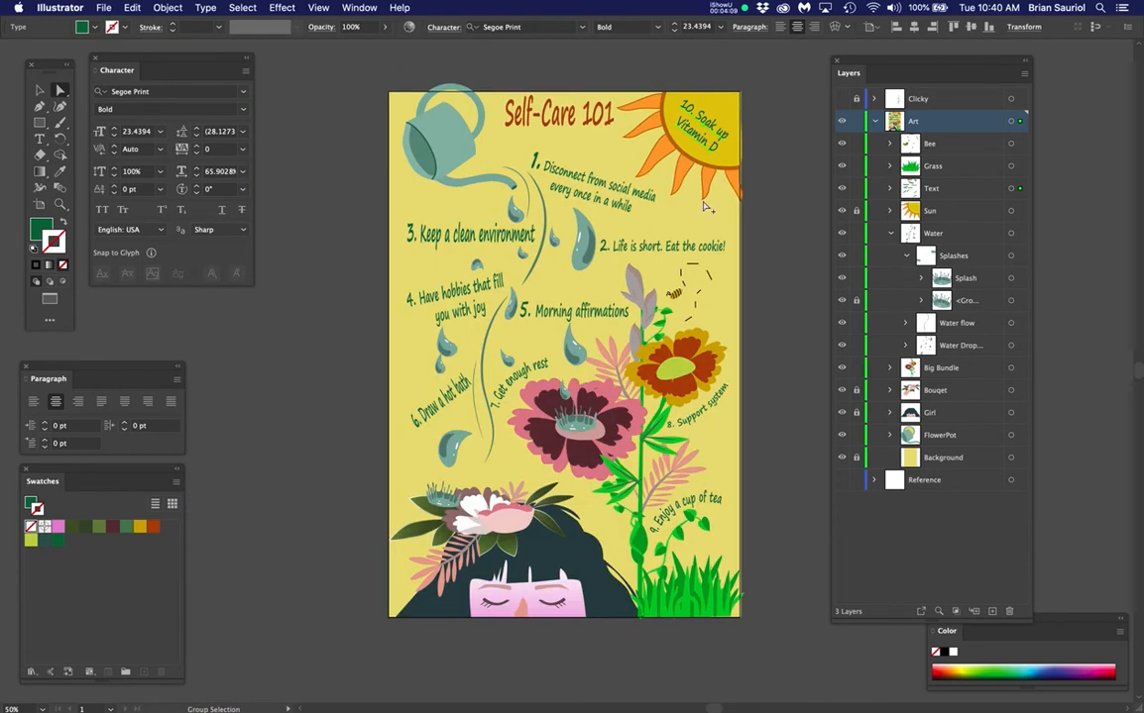
left_click(701, 220)
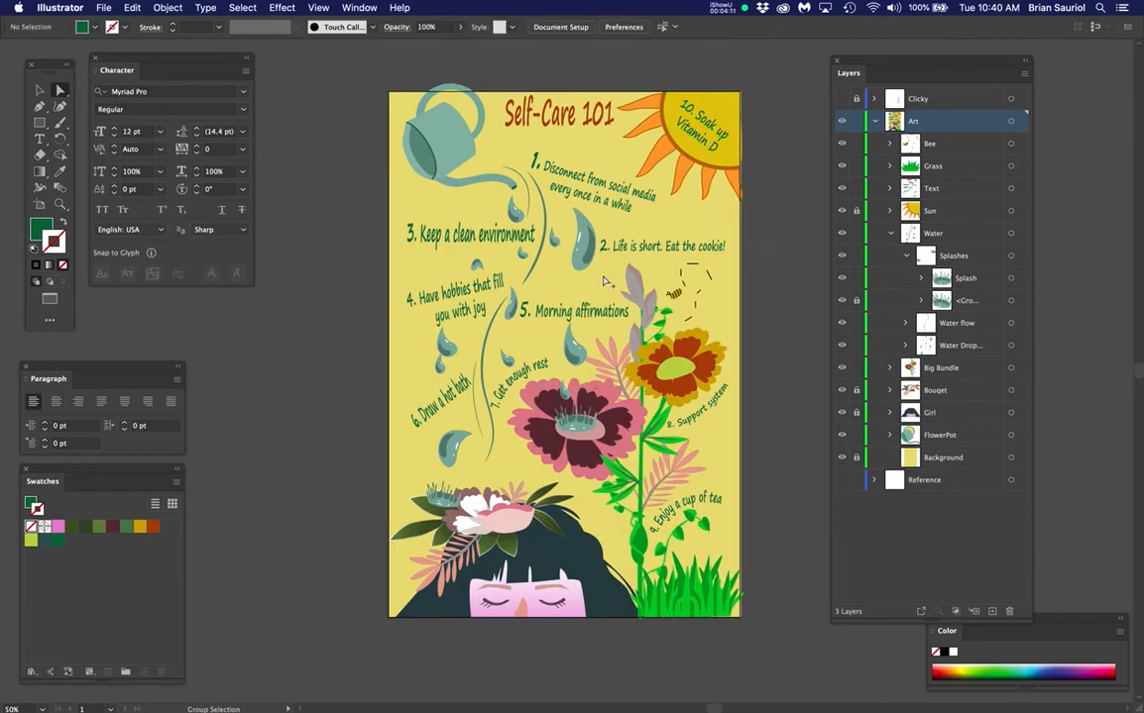
Step: Open the recent infographic file whose name ends in "-1.ai", ignoring the missing linked image thumbnail_IMG_9474.jpg
scroll(602, 281, "up", 1)
scroll(603, 281, "down", 1)
left_click(101, 6)
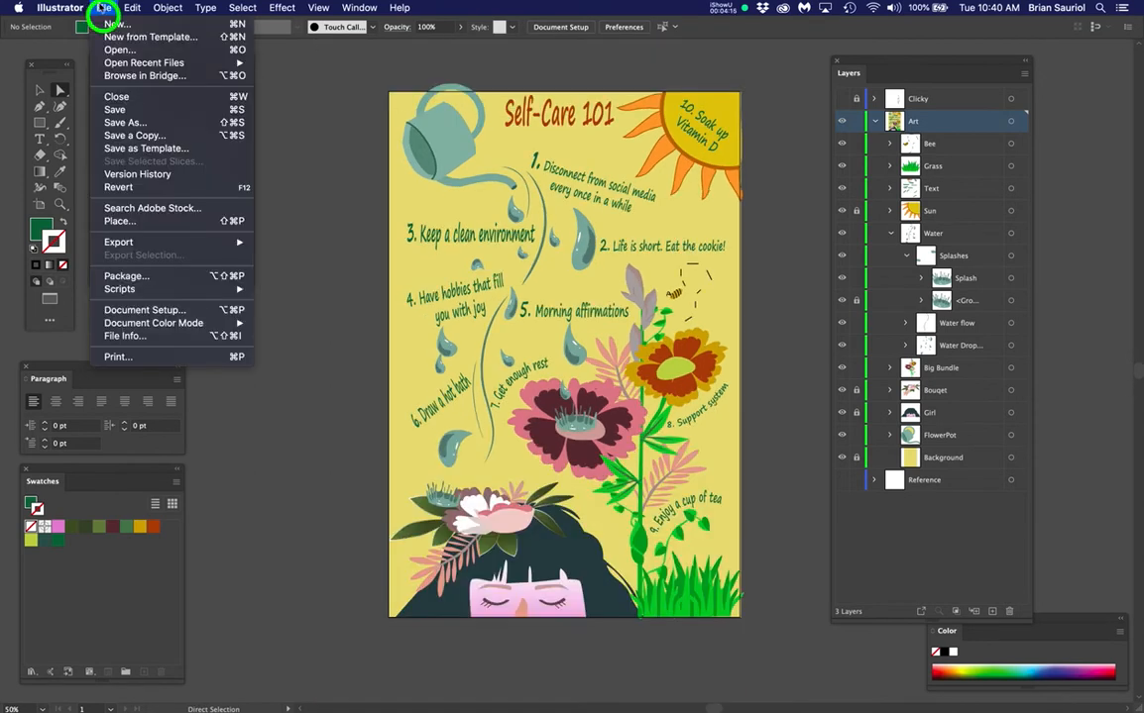
mouse_move(151, 65)
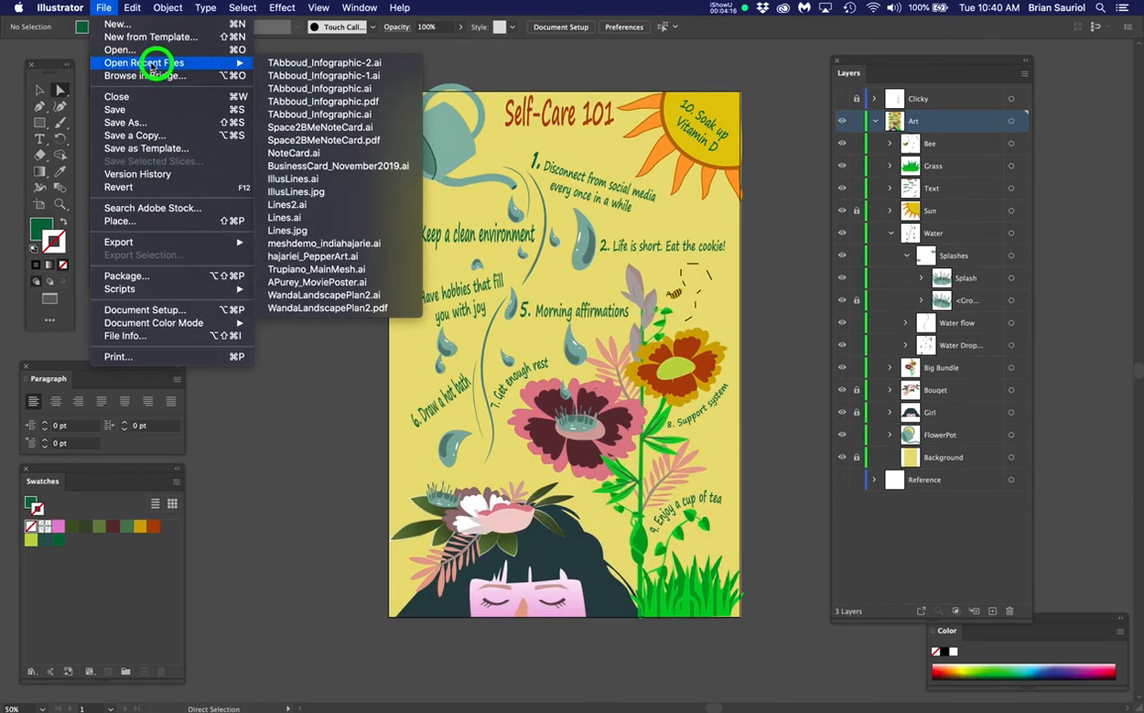
left_click(313, 77)
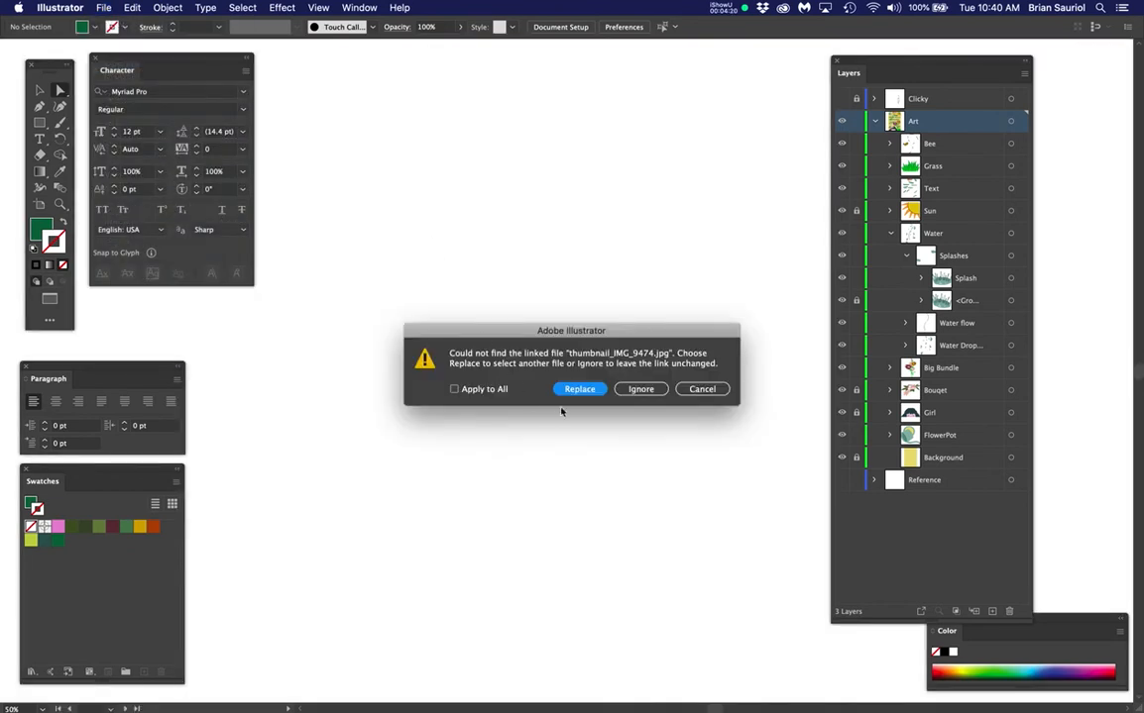
left_click(649, 389)
left_click(650, 391)
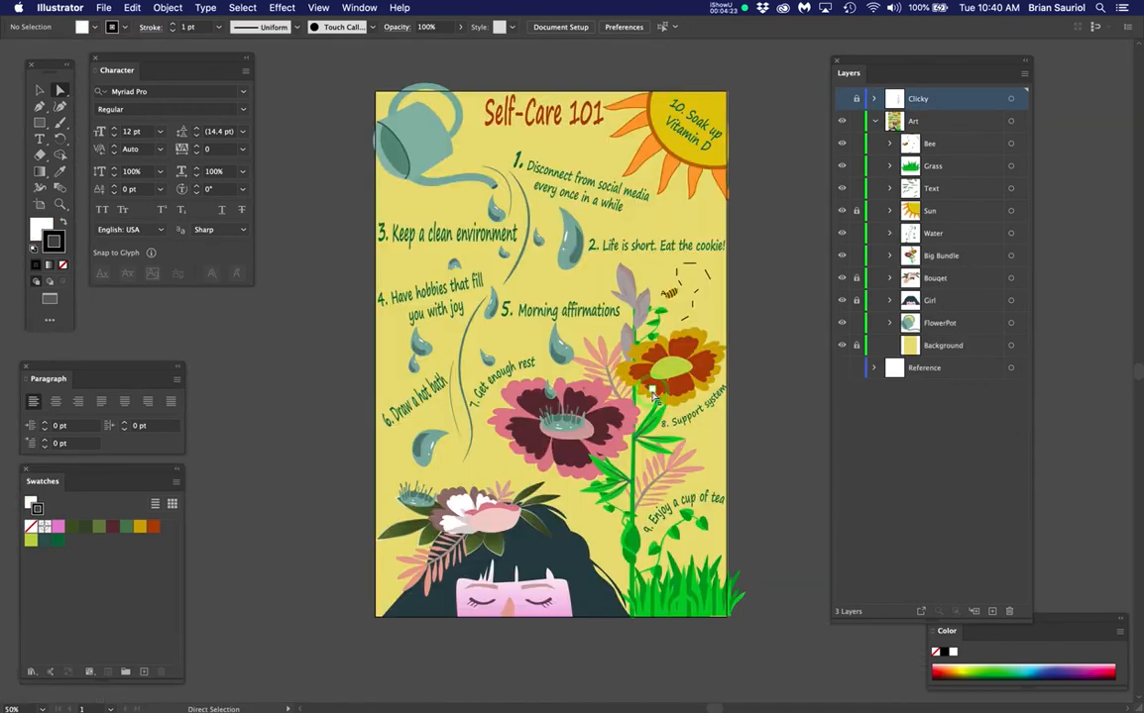
Step: Fit the artboards of both the "-1" and "-2" poster versions to the window so they can be compared at similar scale
scroll(573, 363, "up", 1)
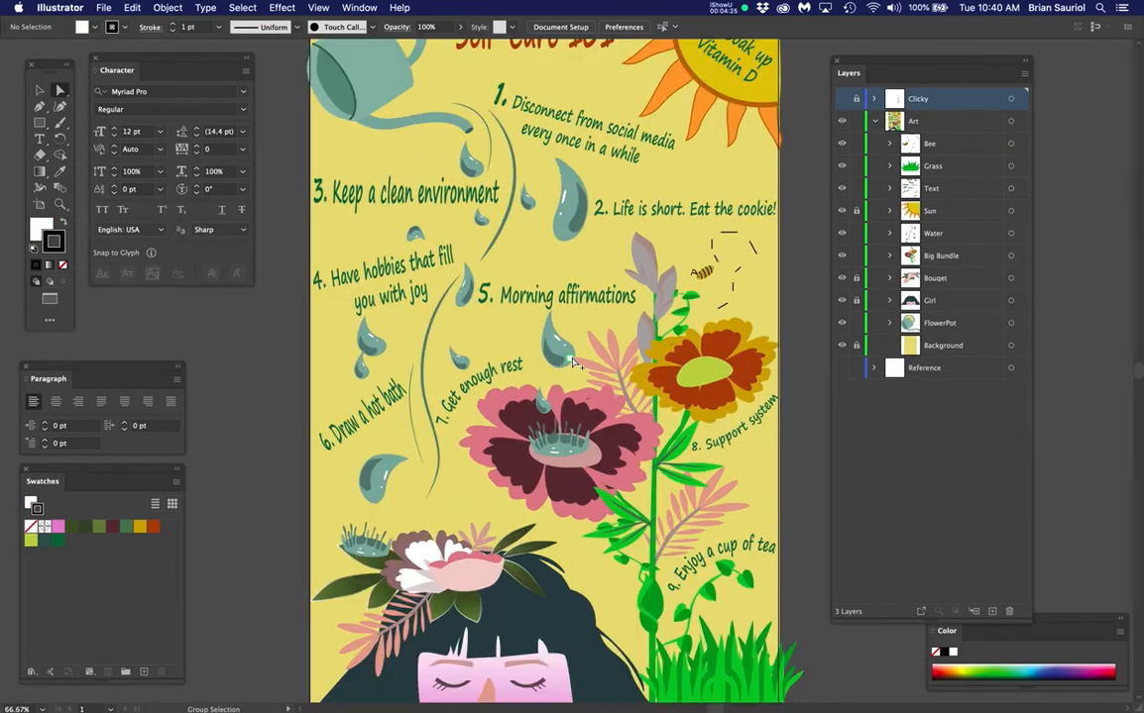
key("super")
key("super")
key("super")
key("super")
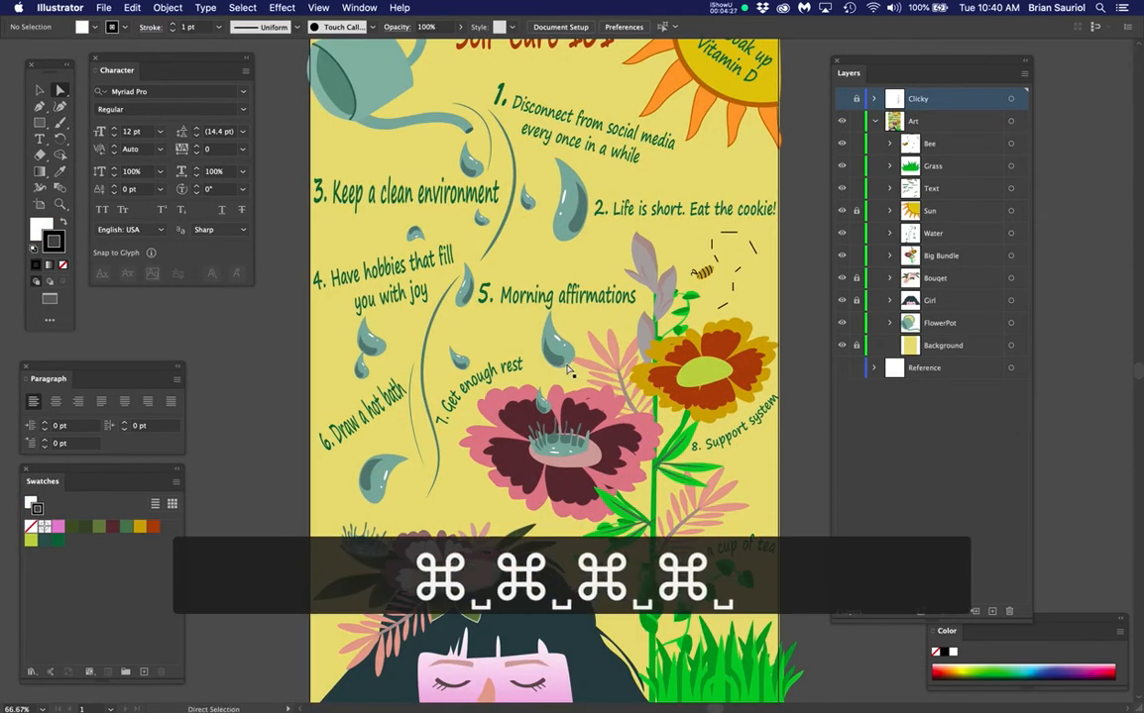
key("super+0")
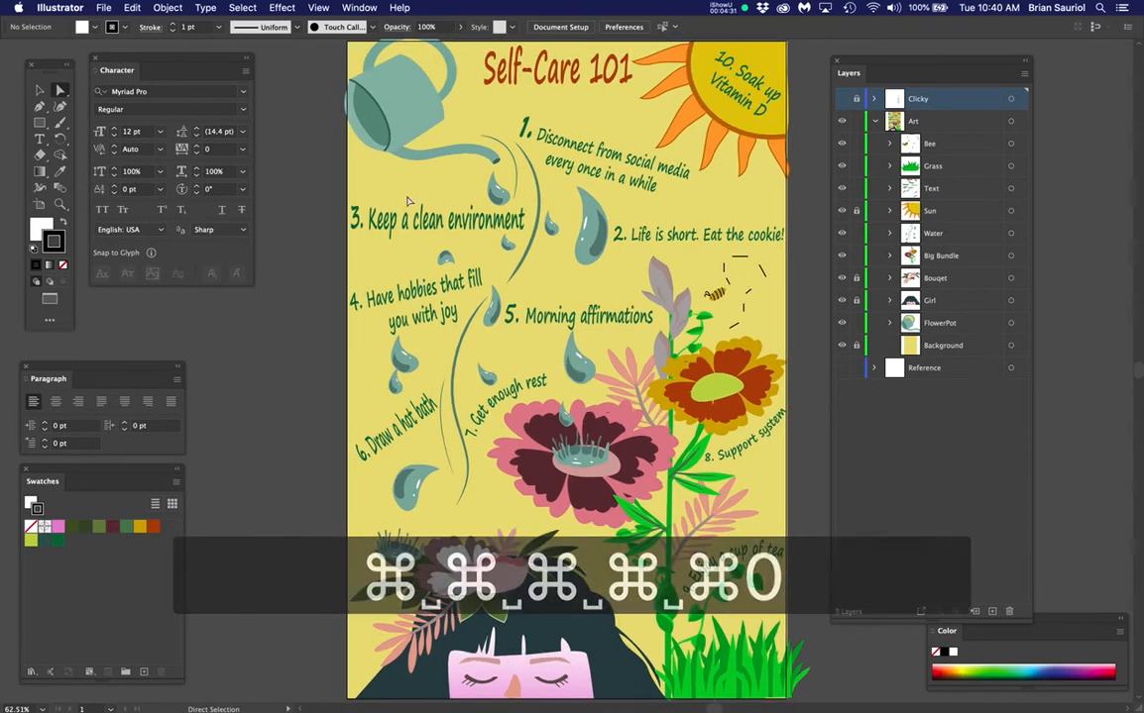
key("super+grave")
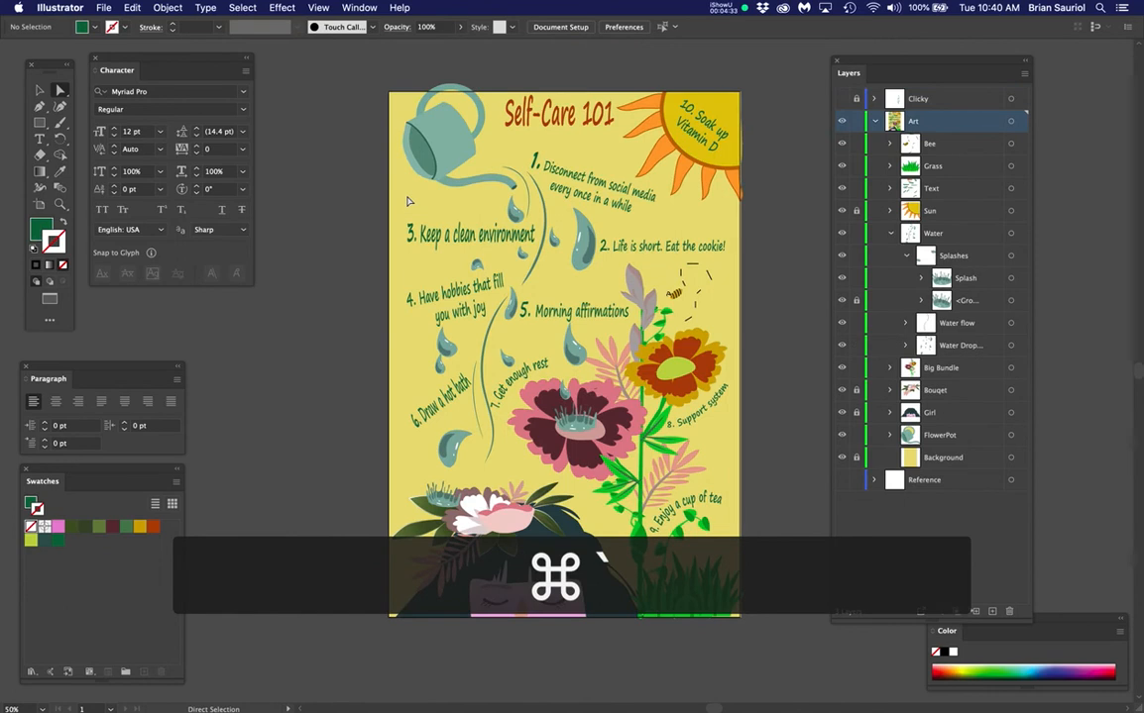
key("super+0")
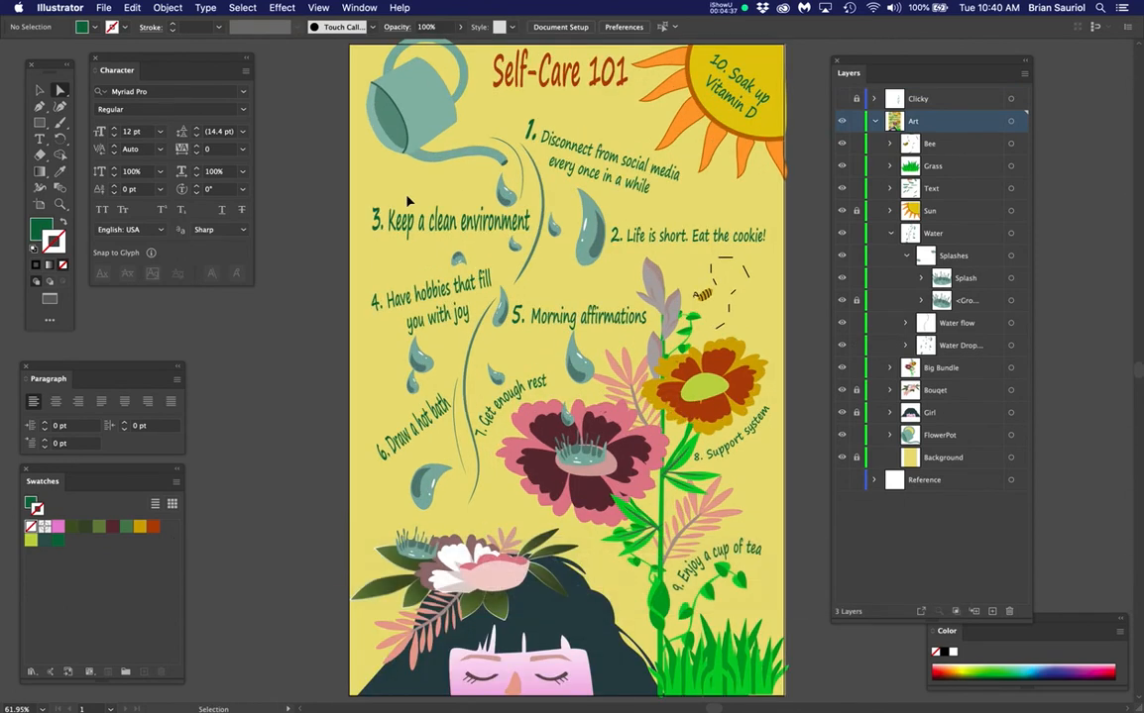
Step: Compare the text and artwork margins of the "-1" and "-2" poster versions by switching between them, finishing on "-2"
key("super+grave")
key("super+grave")
key("super+grave")
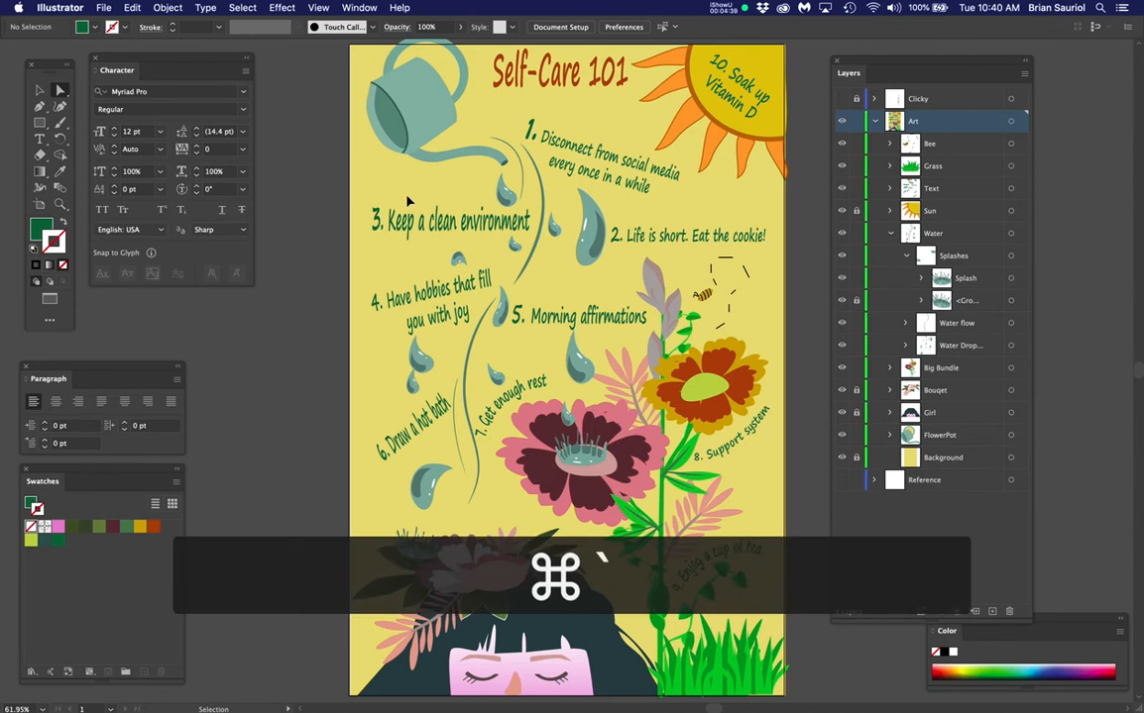
key("super+grave")
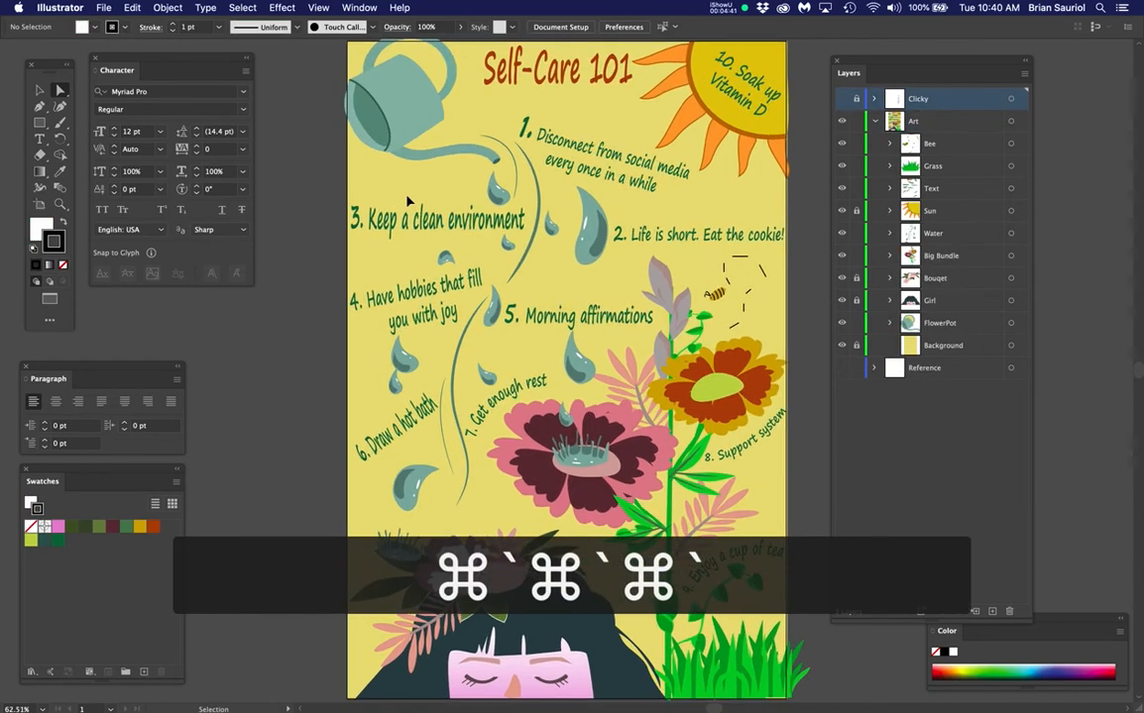
key("super+grave")
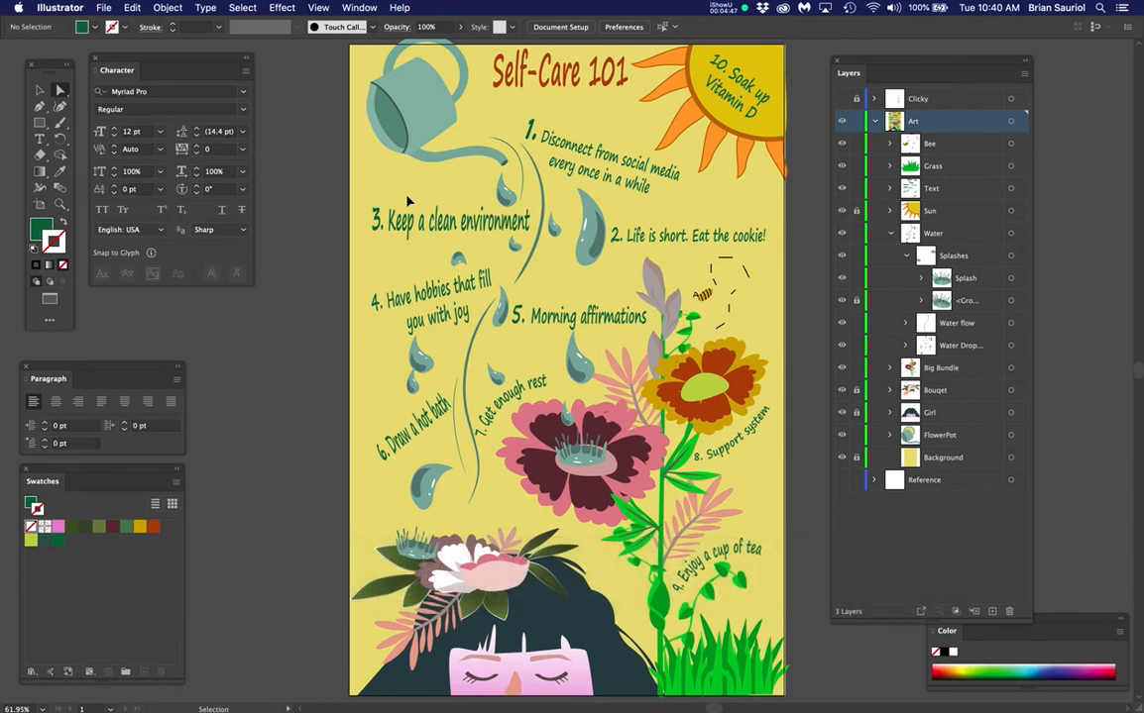
key("super+grave")
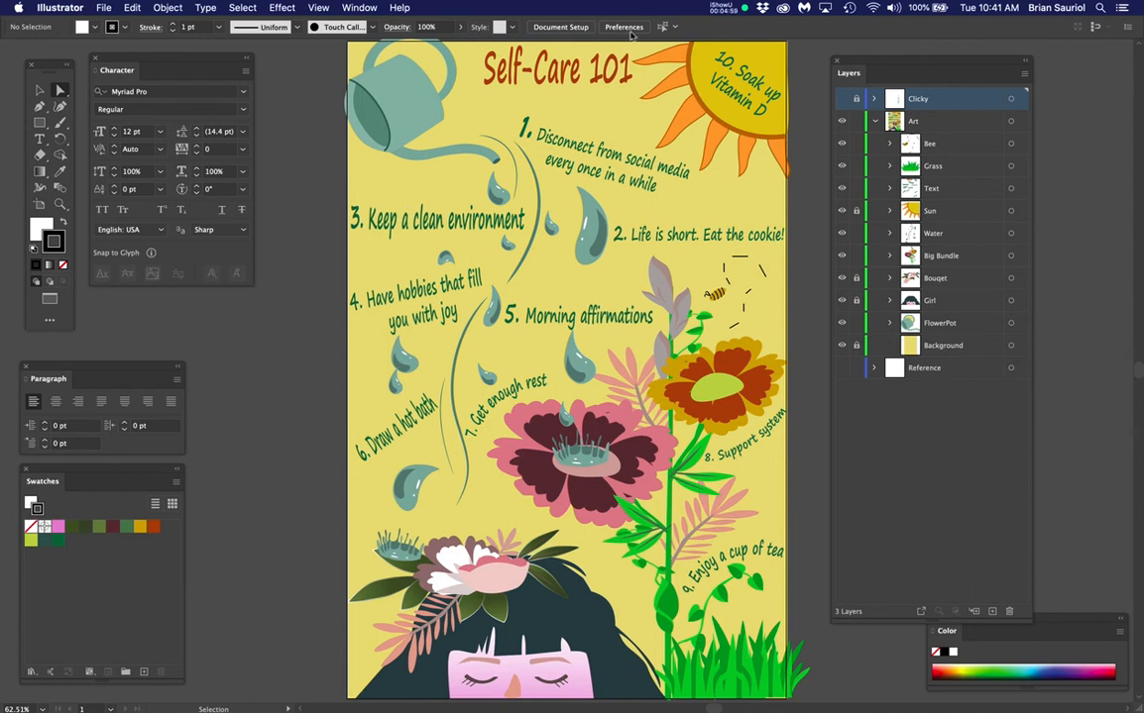
key("a")
key("v")
key("super+grave")
key("a")
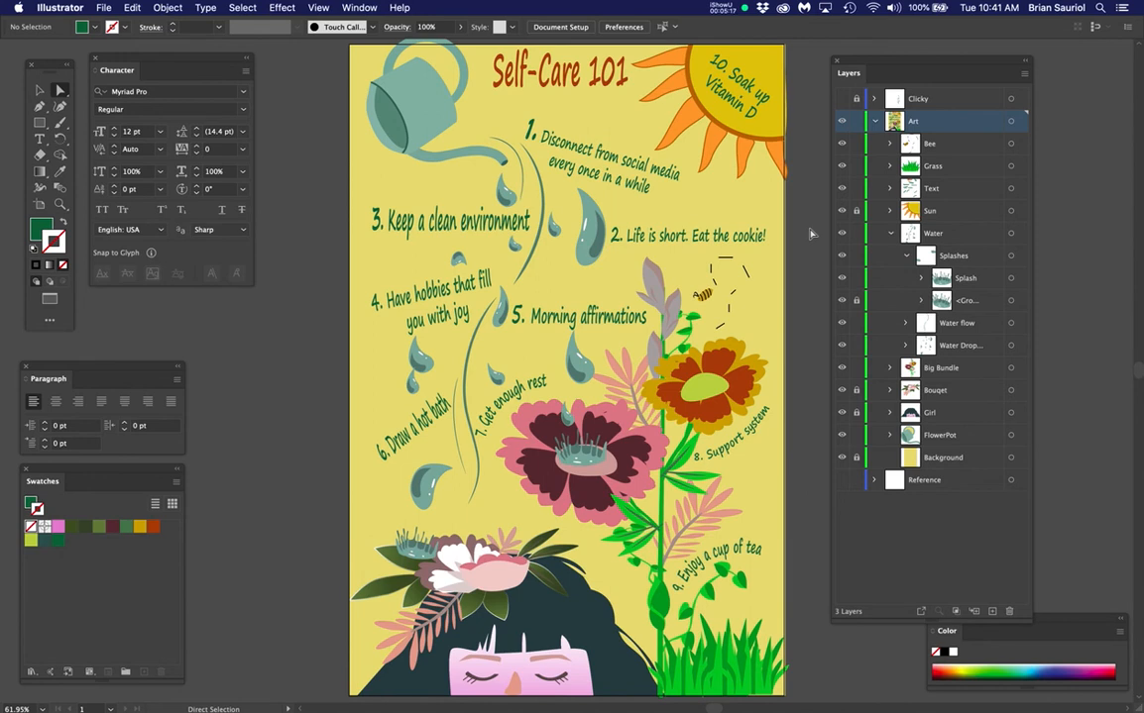
Step: Save the "-2" poster version as an Adobe PDF with Preserve Illustrator Editing Capabilities turned off
key("super+shift+s")
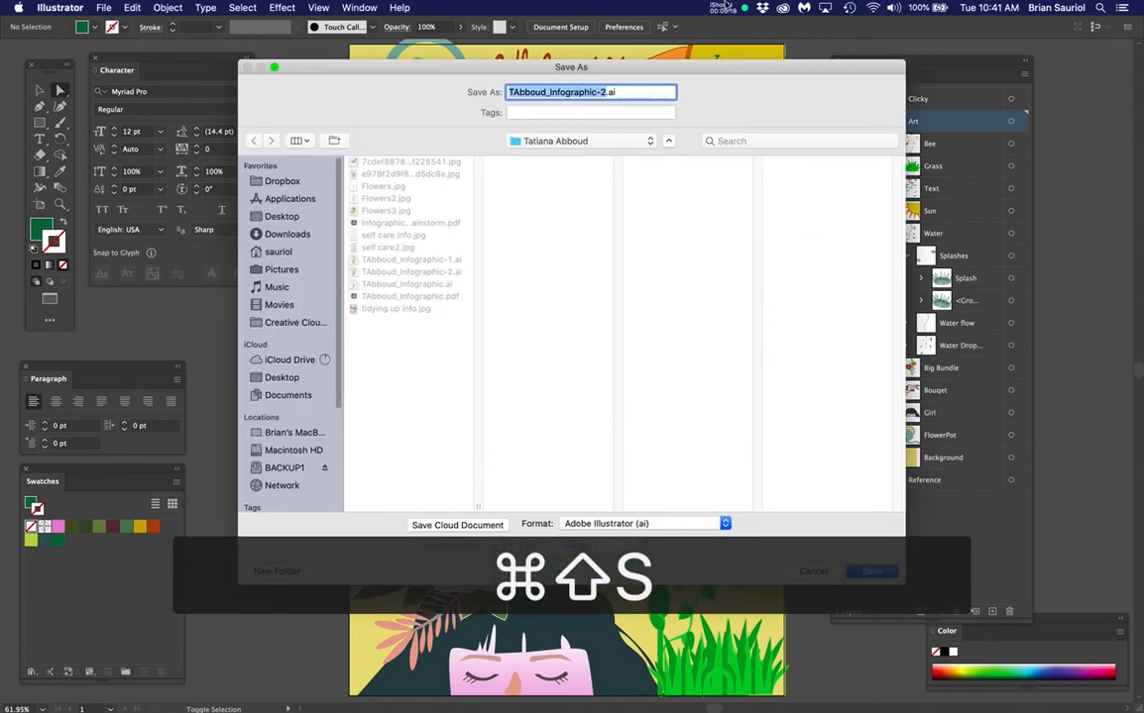
left_click(595, 525)
left_click_drag(595, 525, 599, 560)
left_click(870, 572)
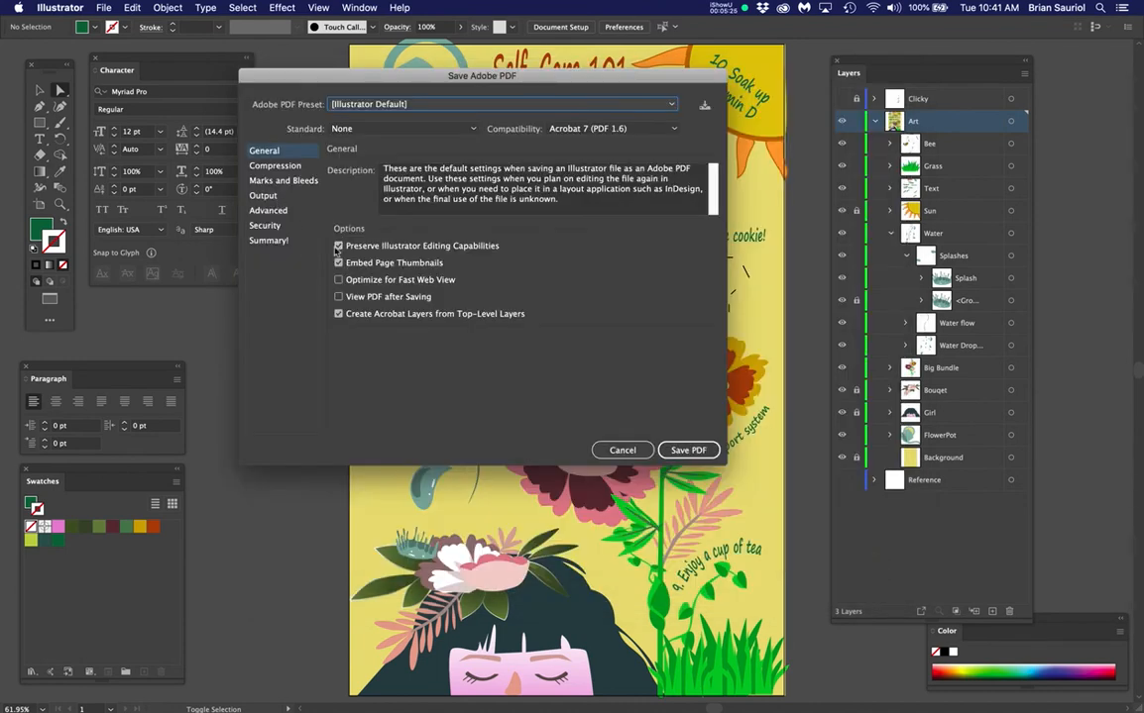
left_click(337, 244)
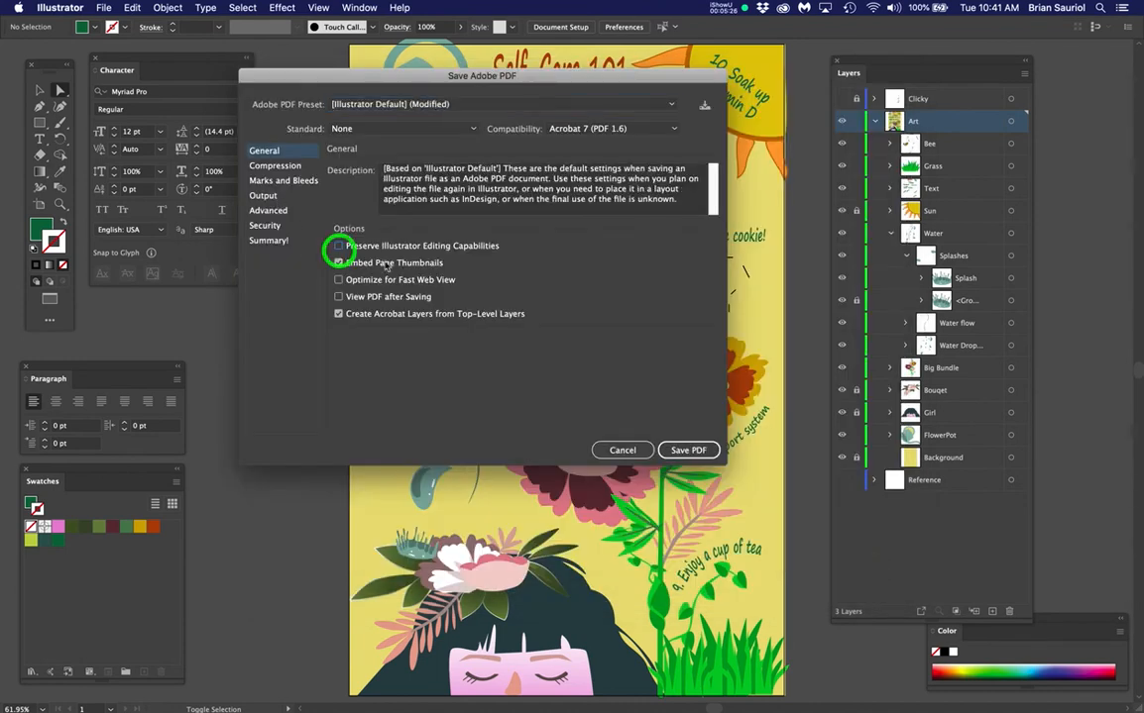
left_click(677, 450)
left_click(604, 297)
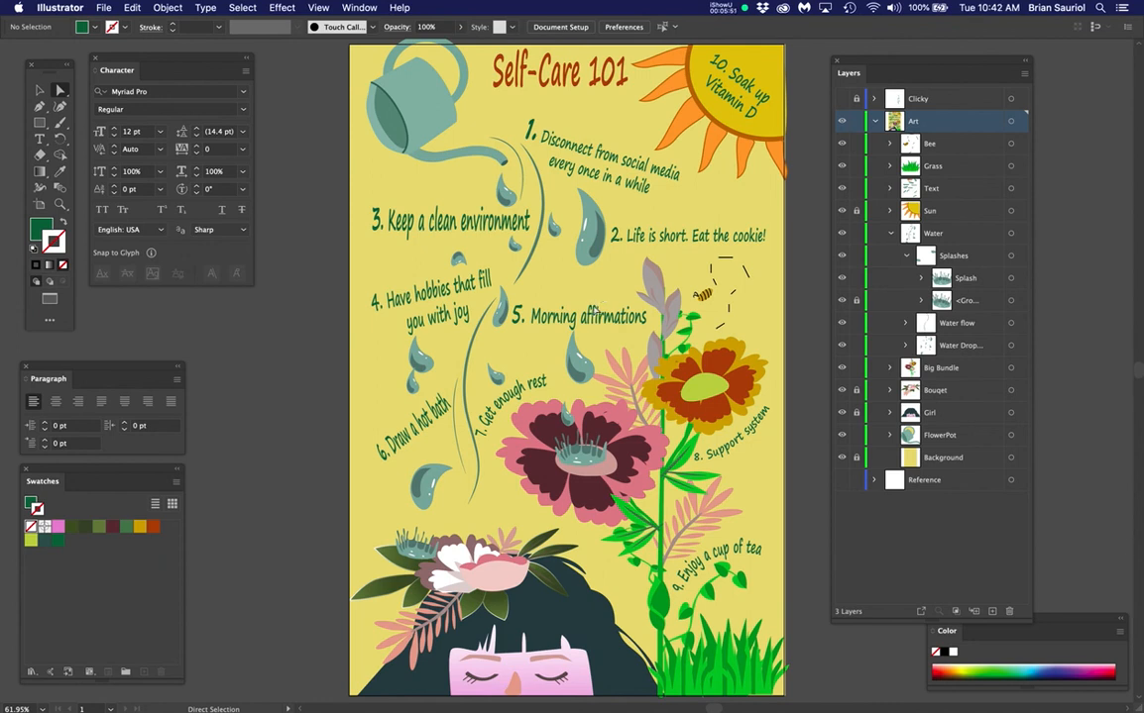
Step: Examine the spacing of "5. Morning affirmations" and "7. Get enough rest" from the neighbouring water drop and flow line
scroll(592, 297, "up", 3)
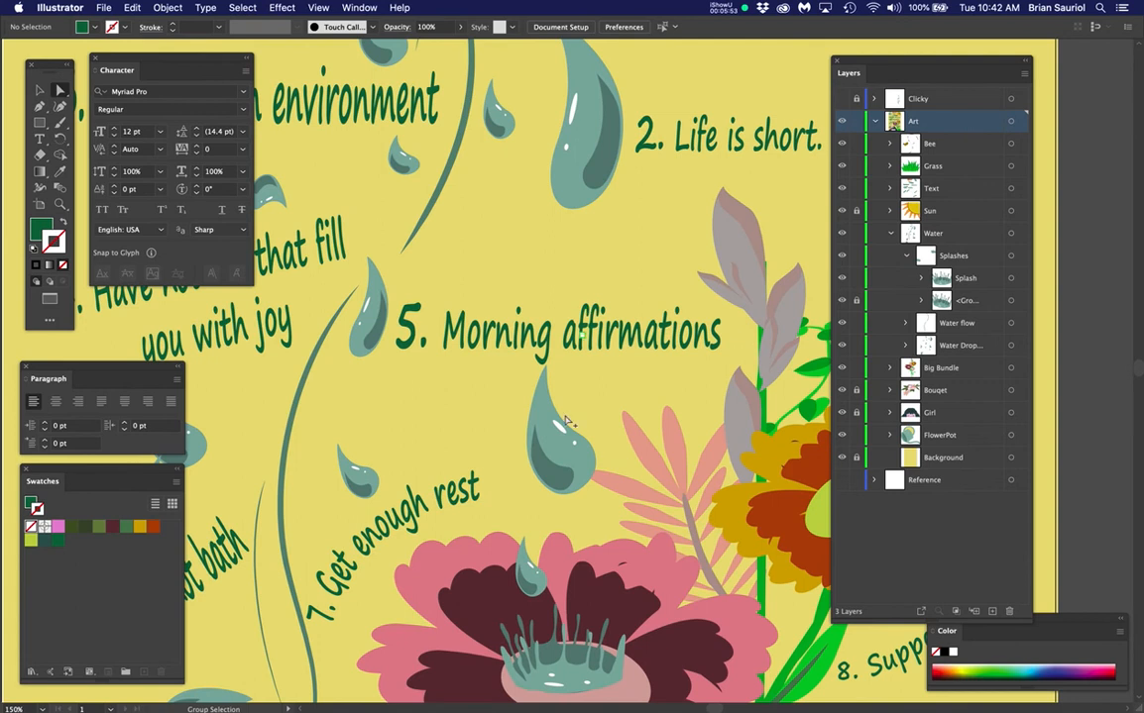
scroll(560, 428, "up", 2)
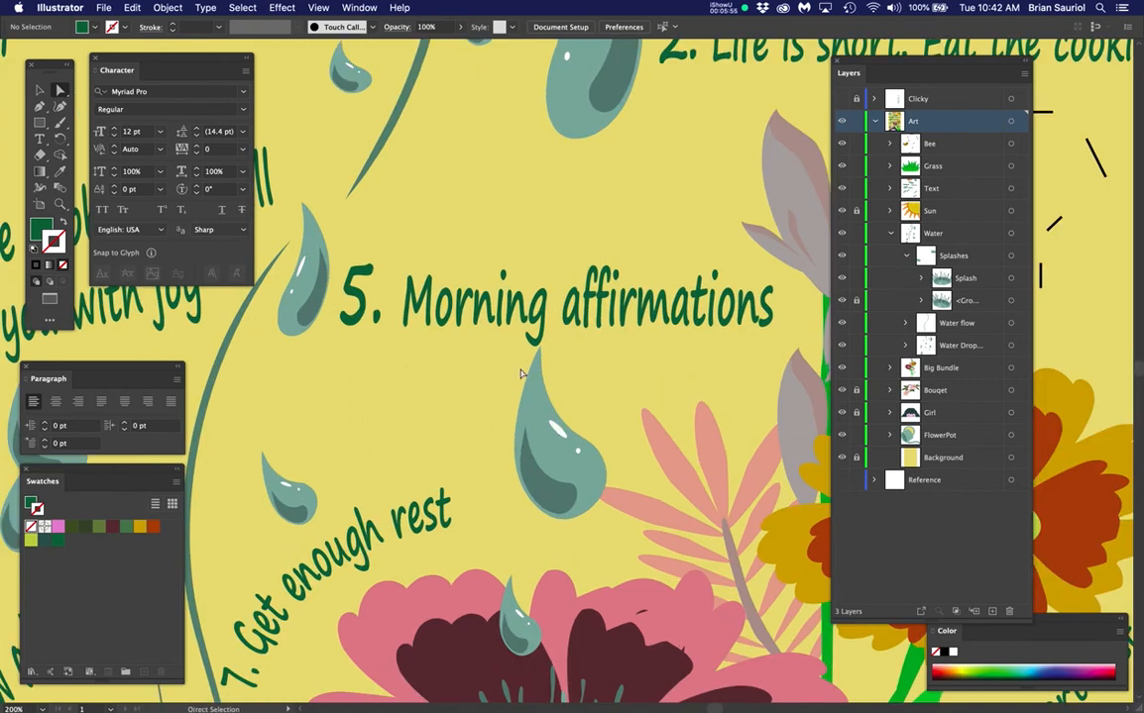
scroll(540, 359, "up", 2)
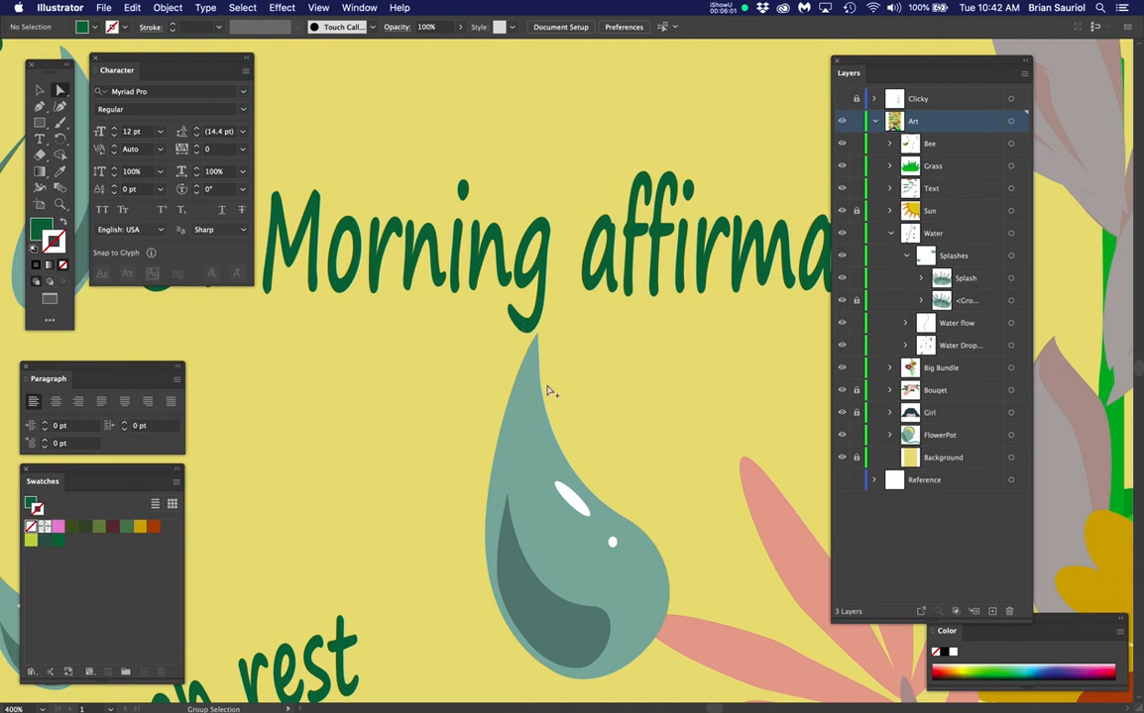
scroll(546, 391, "down", 3)
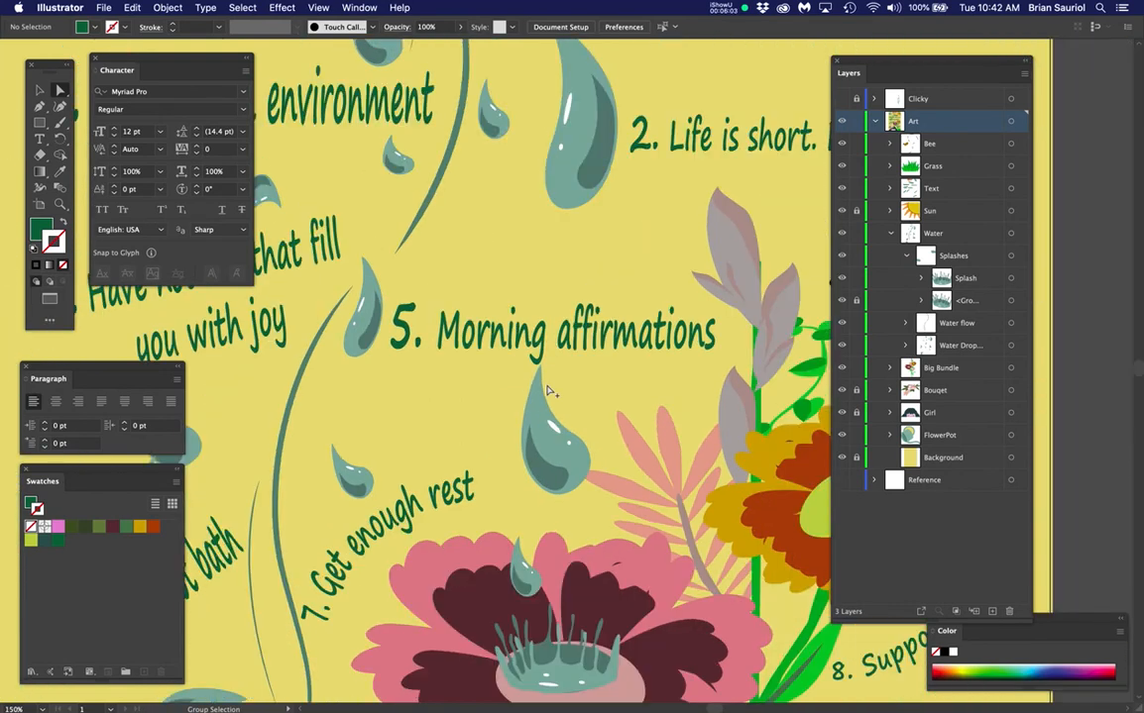
scroll(548, 394, "down", 1)
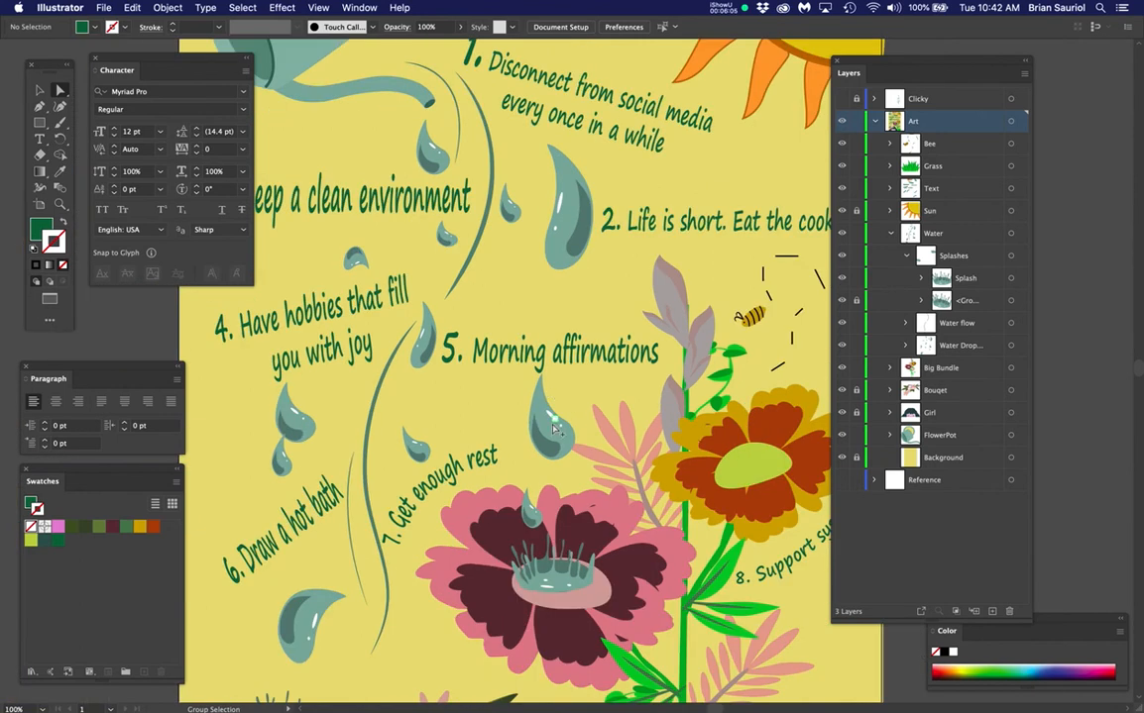
key("a")
key("alt")
scroll(583, 384, "down", 1)
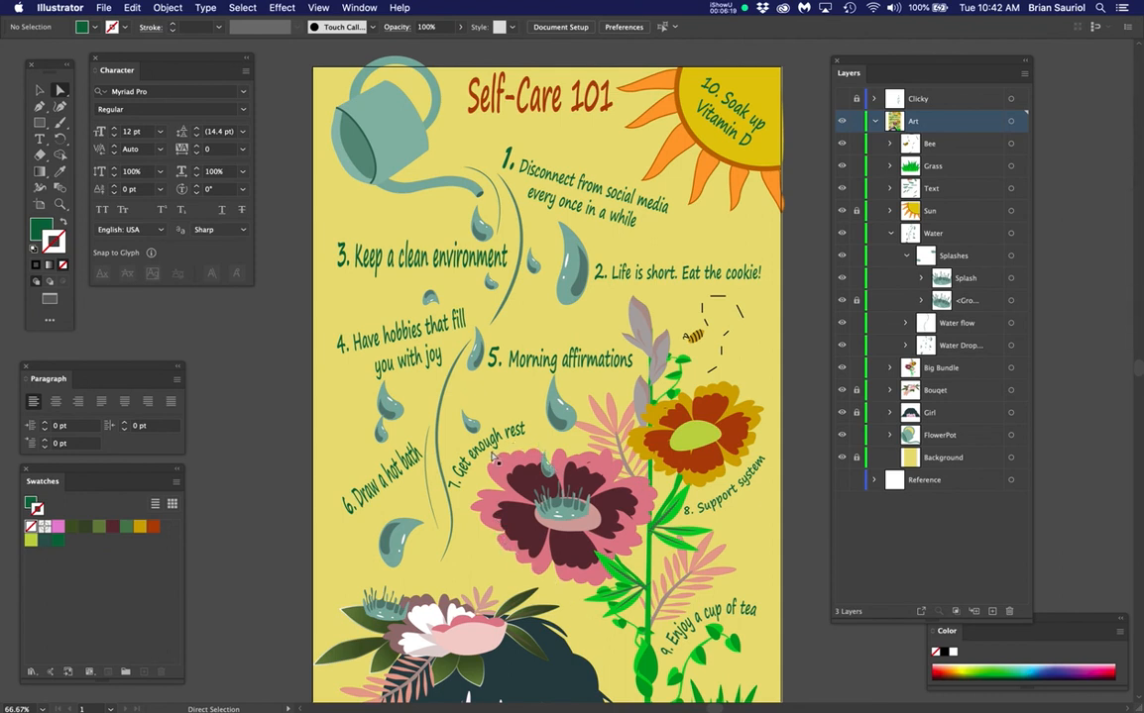
scroll(469, 495, "up", 3)
key("a")
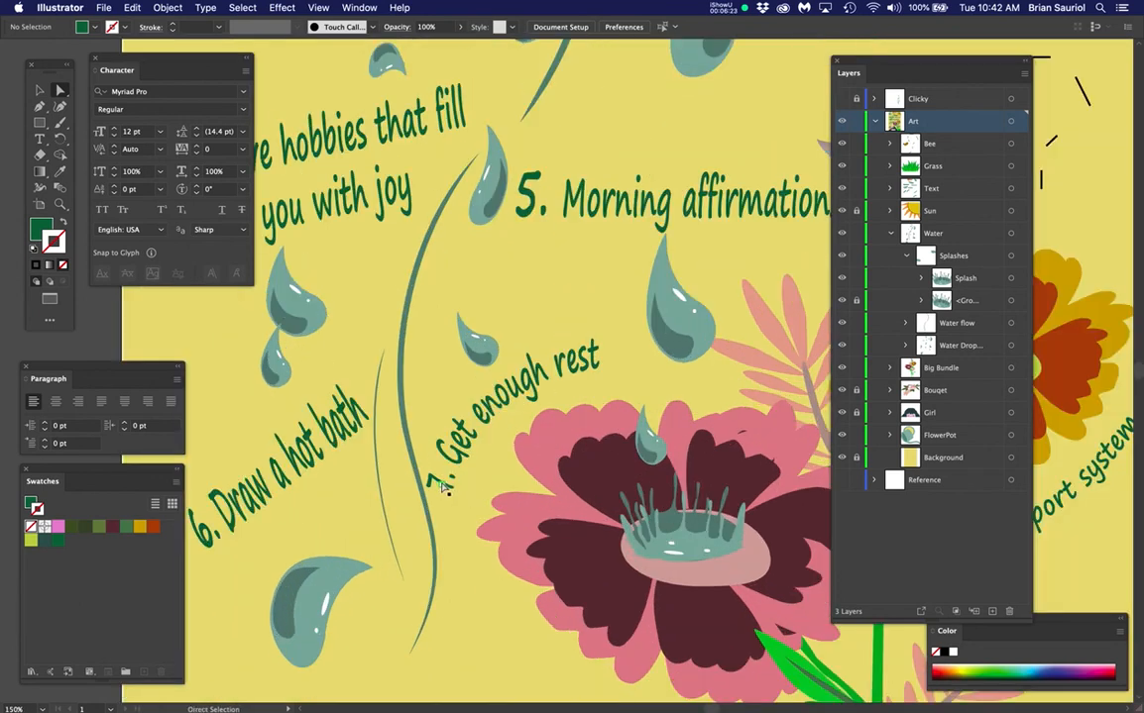
left_click(443, 486)
scroll(424, 492, "down", 1)
scroll(424, 495, "down", 1)
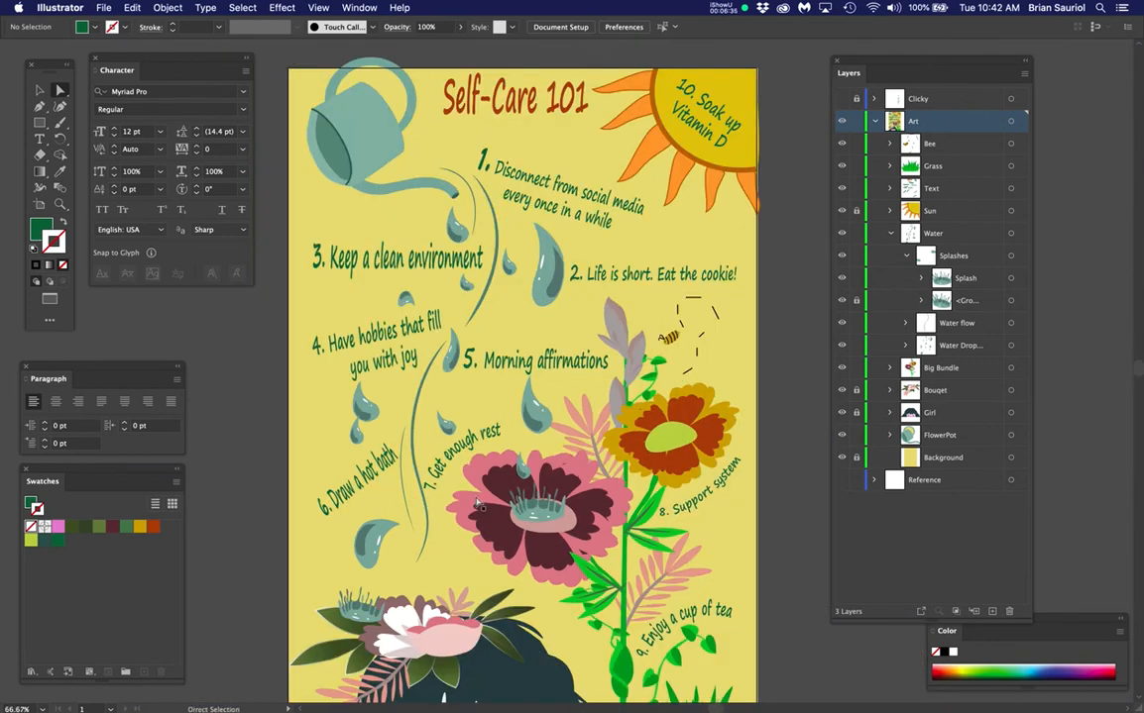
key("super+0")
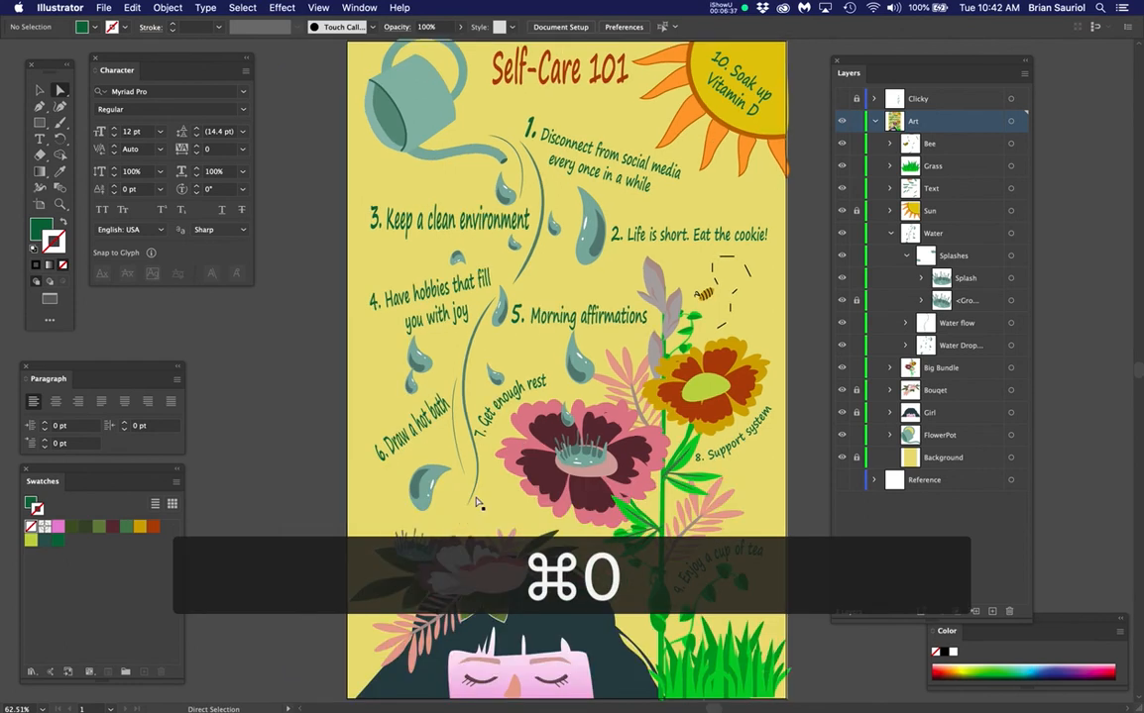